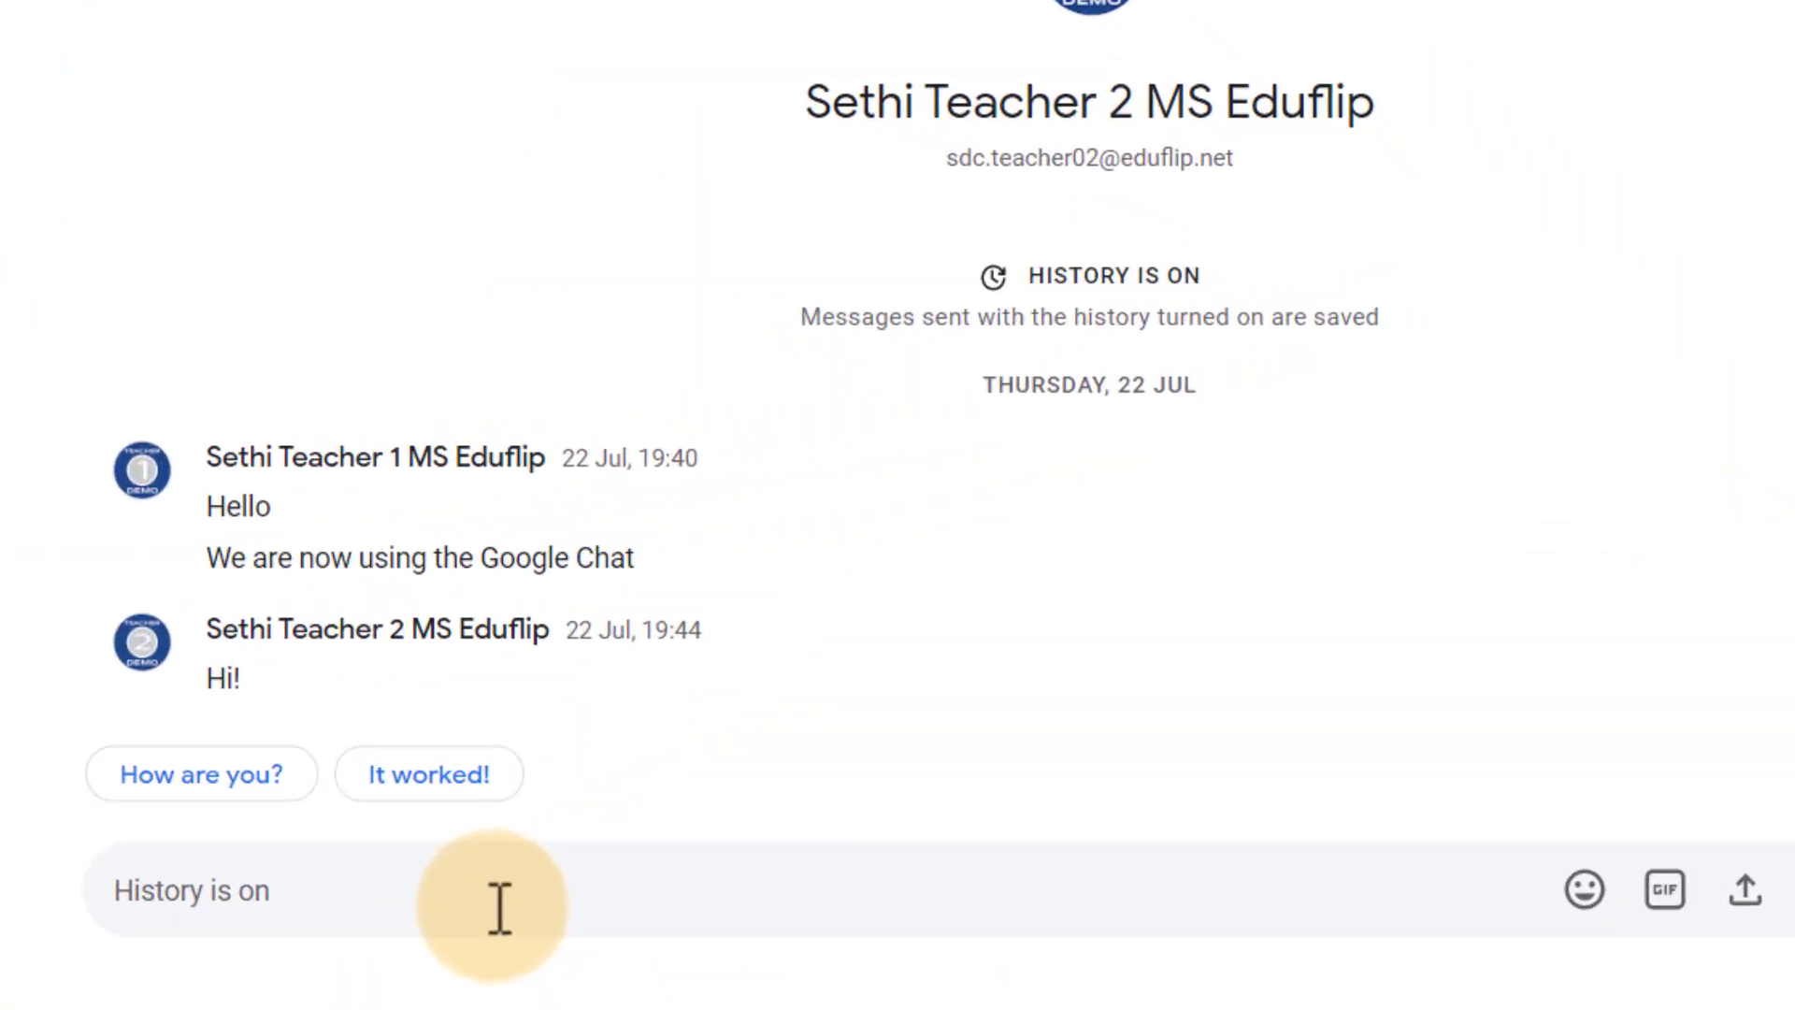
- Send 'Today is an *important* day.' with 'important' in bold, then start the next message 'We are going *'
type("Today is an ")
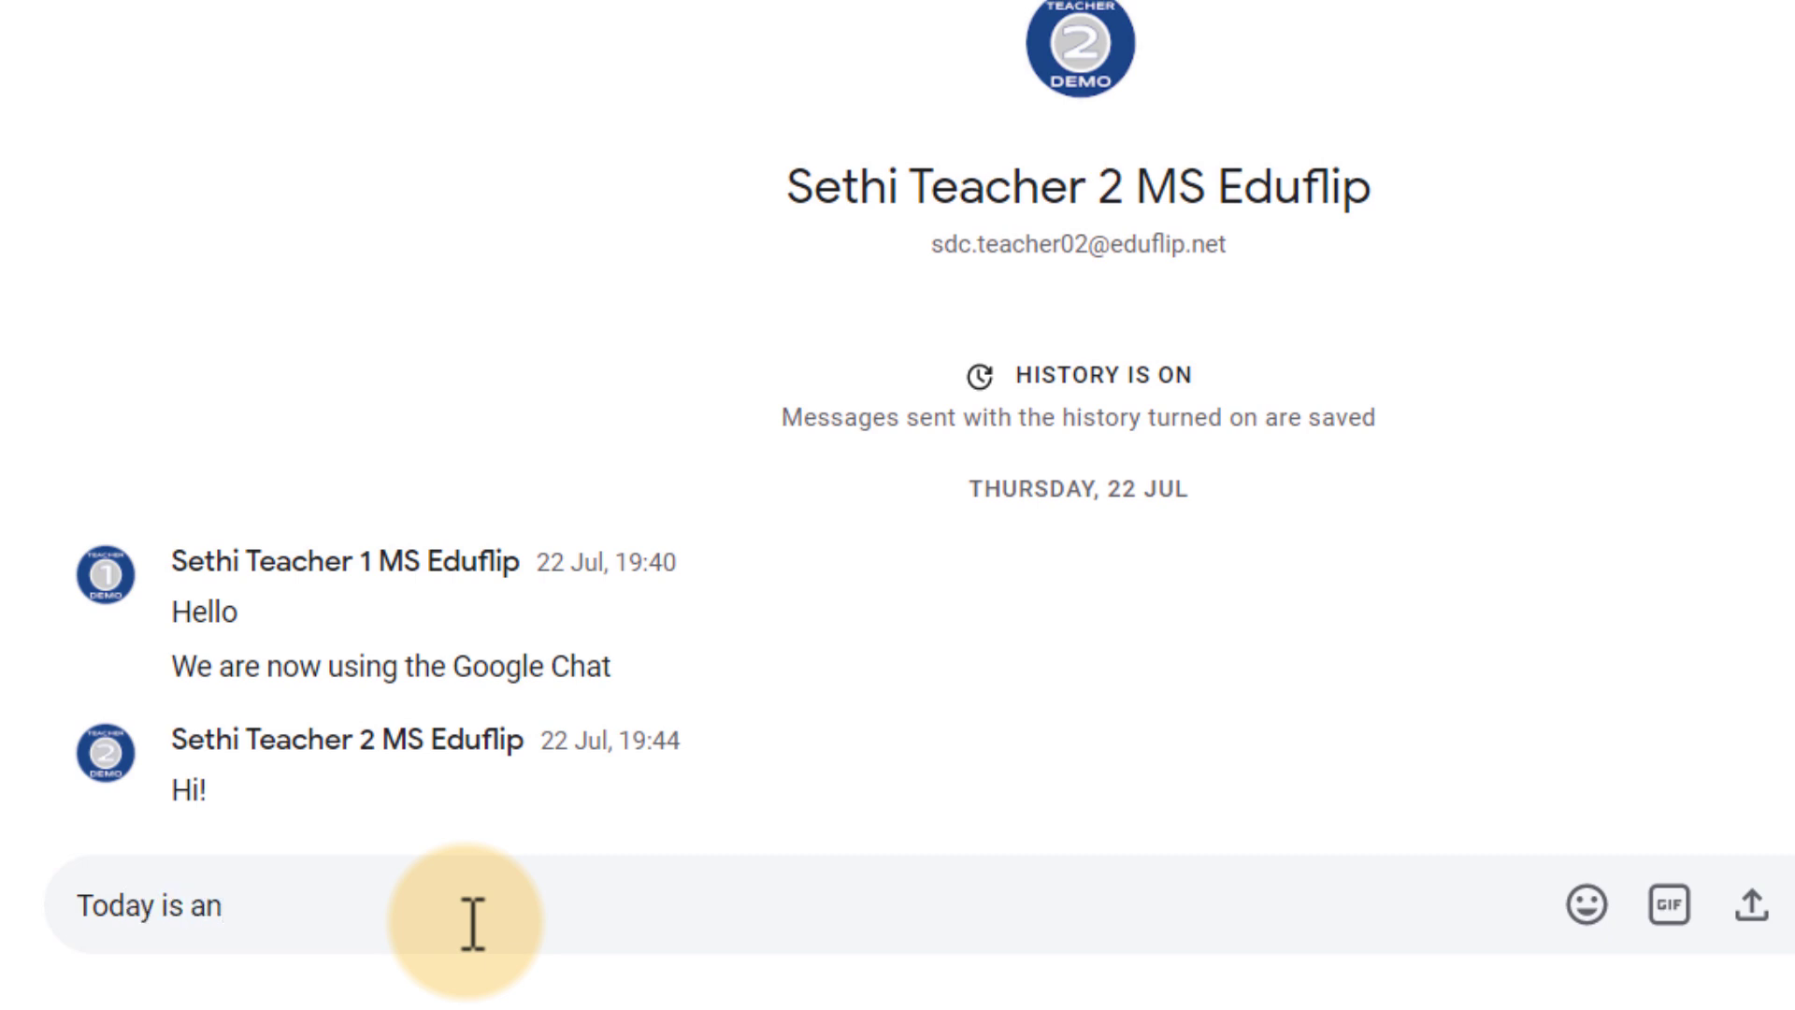
type("important day.")
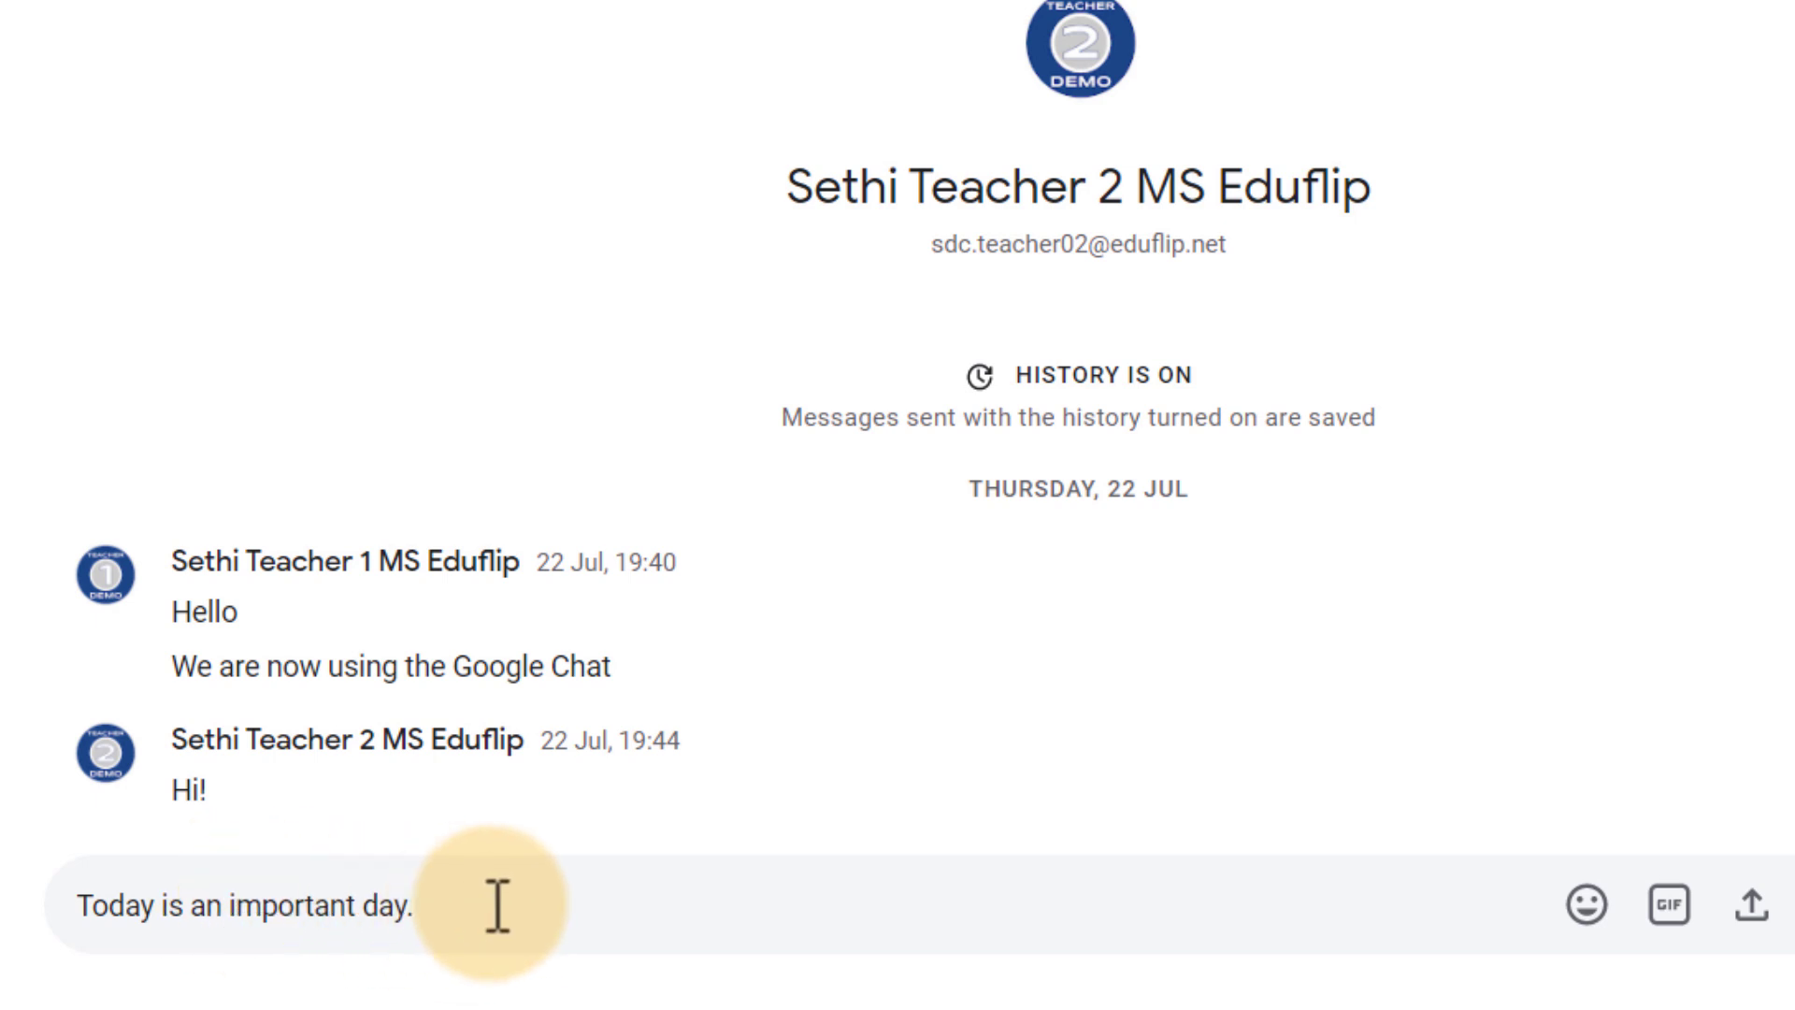
key("Left")
key("Left")
key("Left")
key("Left")
key("Left")
key("Left")
key("Left")
key("Left")
key("Left")
key("Left")
key("Left")
key("Left")
key("Left")
key("Left")
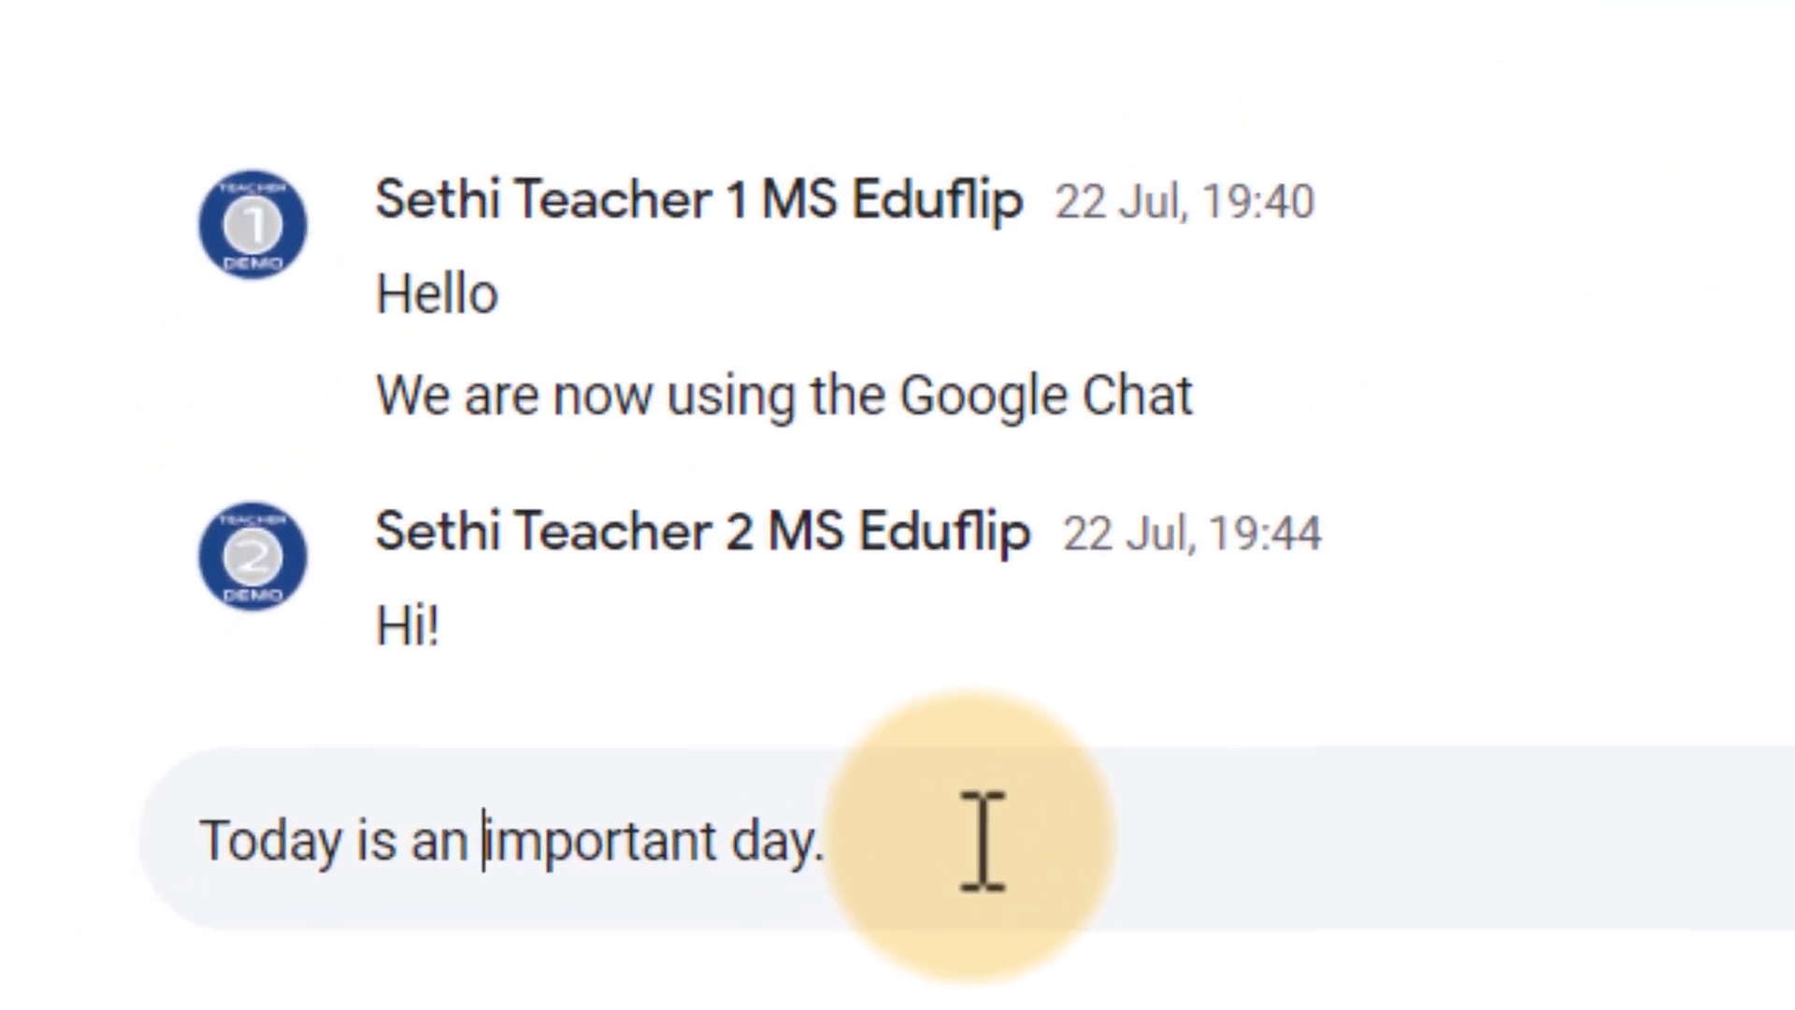
type("*")
key("Right")
key("Right")
key("Right")
key("Right")
key("Right")
key("Right")
key("Right")
key("Right")
key("Right")
key("Right")
key("Left")
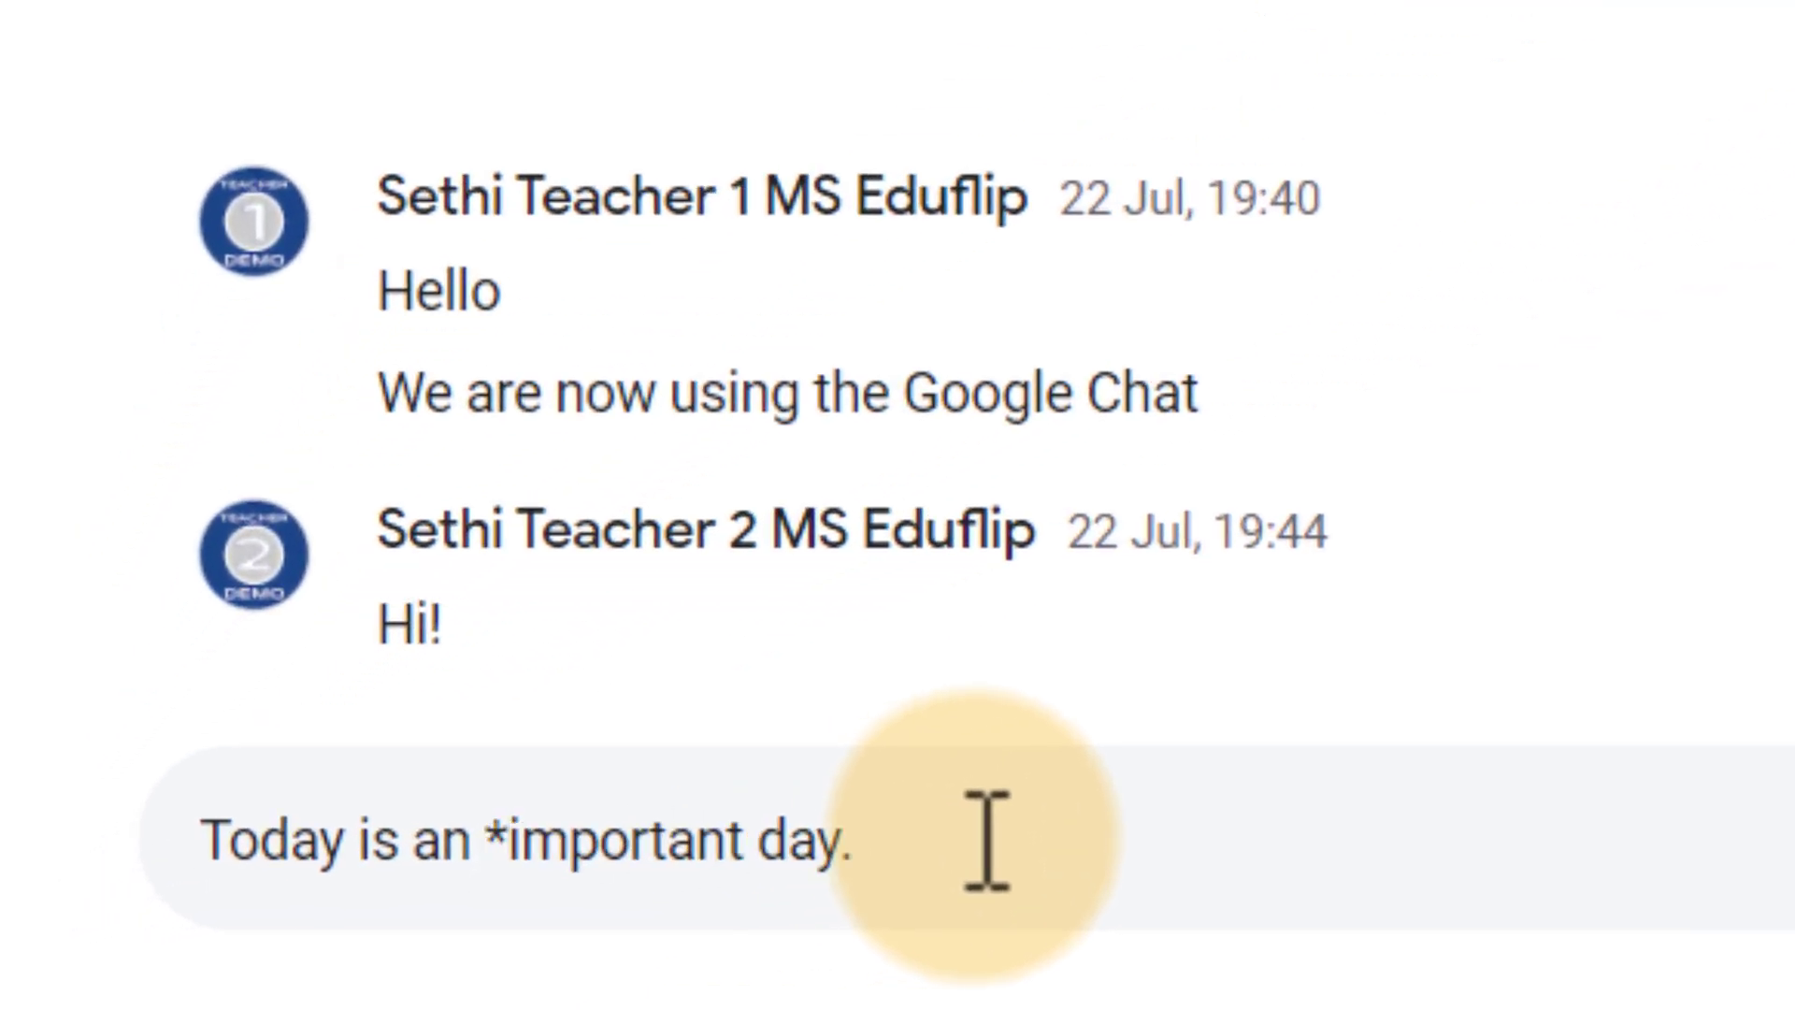
type("*")
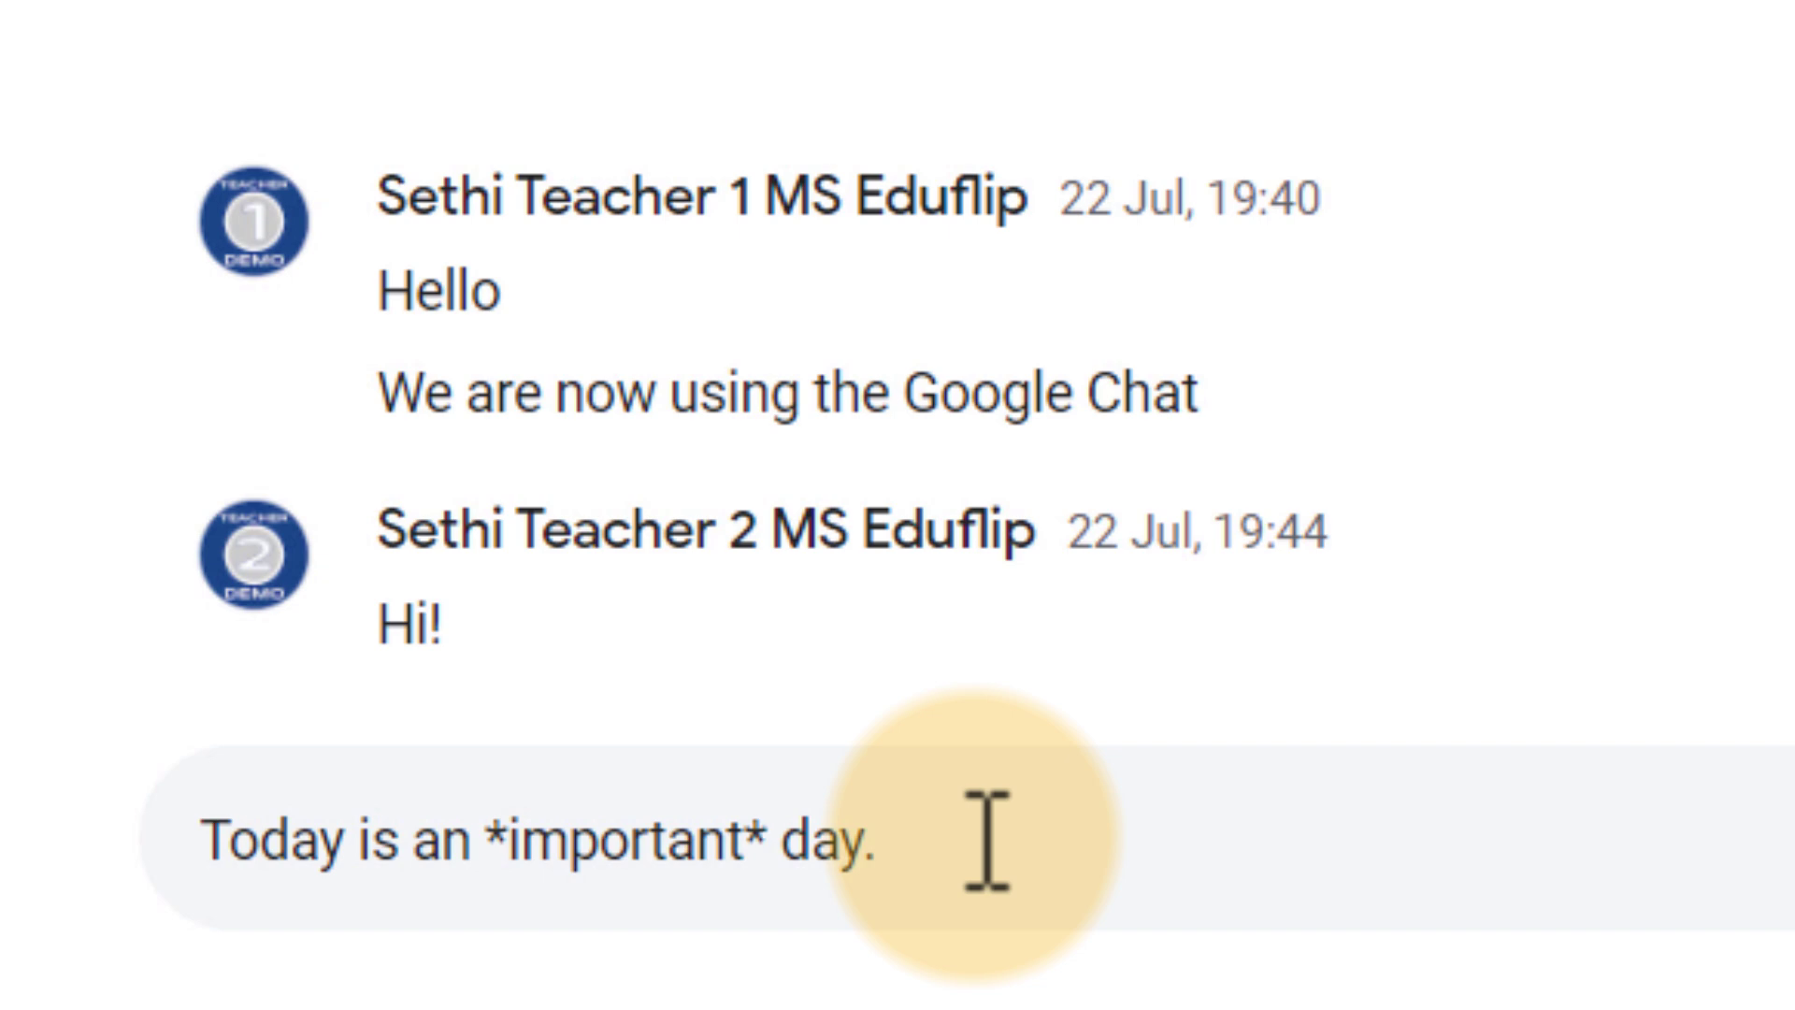
key("Return")
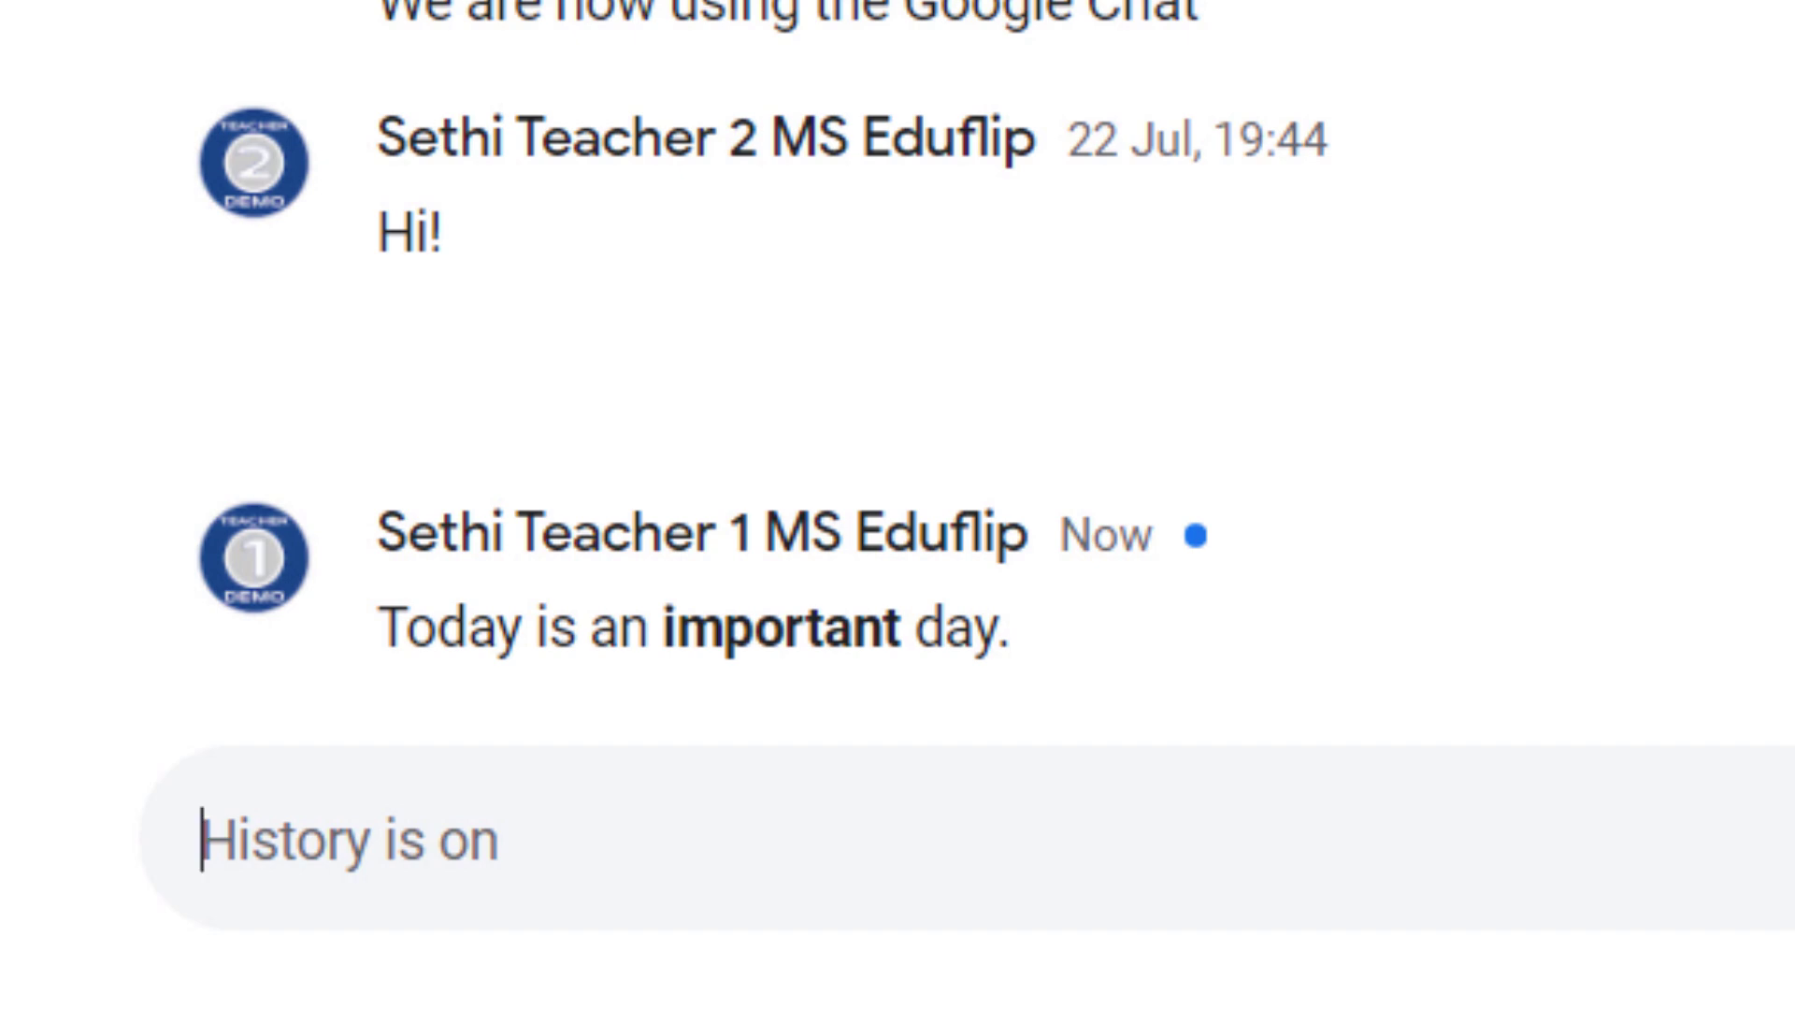
type("We are going *m")
- Fix the typo and send 'We are going *on a holiday*.' with 'on a holiday' in bold
key("BackSpace")
type("on a holiday")
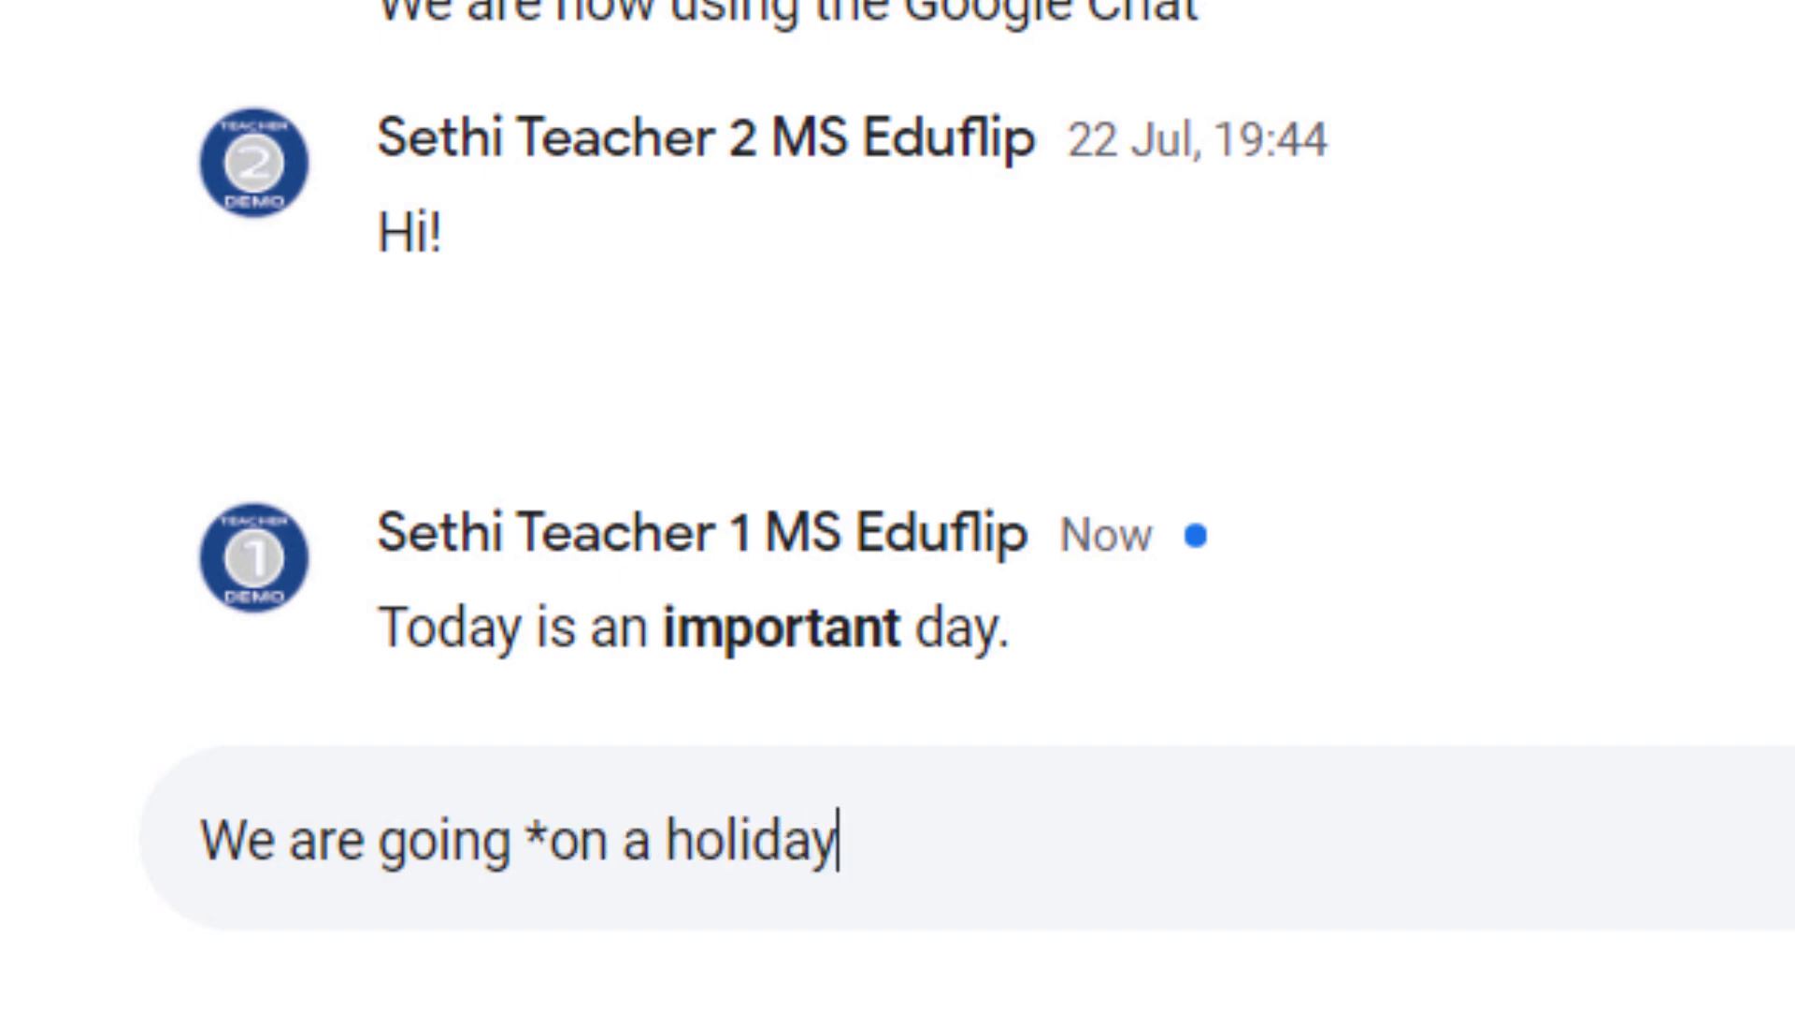
type("*.")
key("Return")
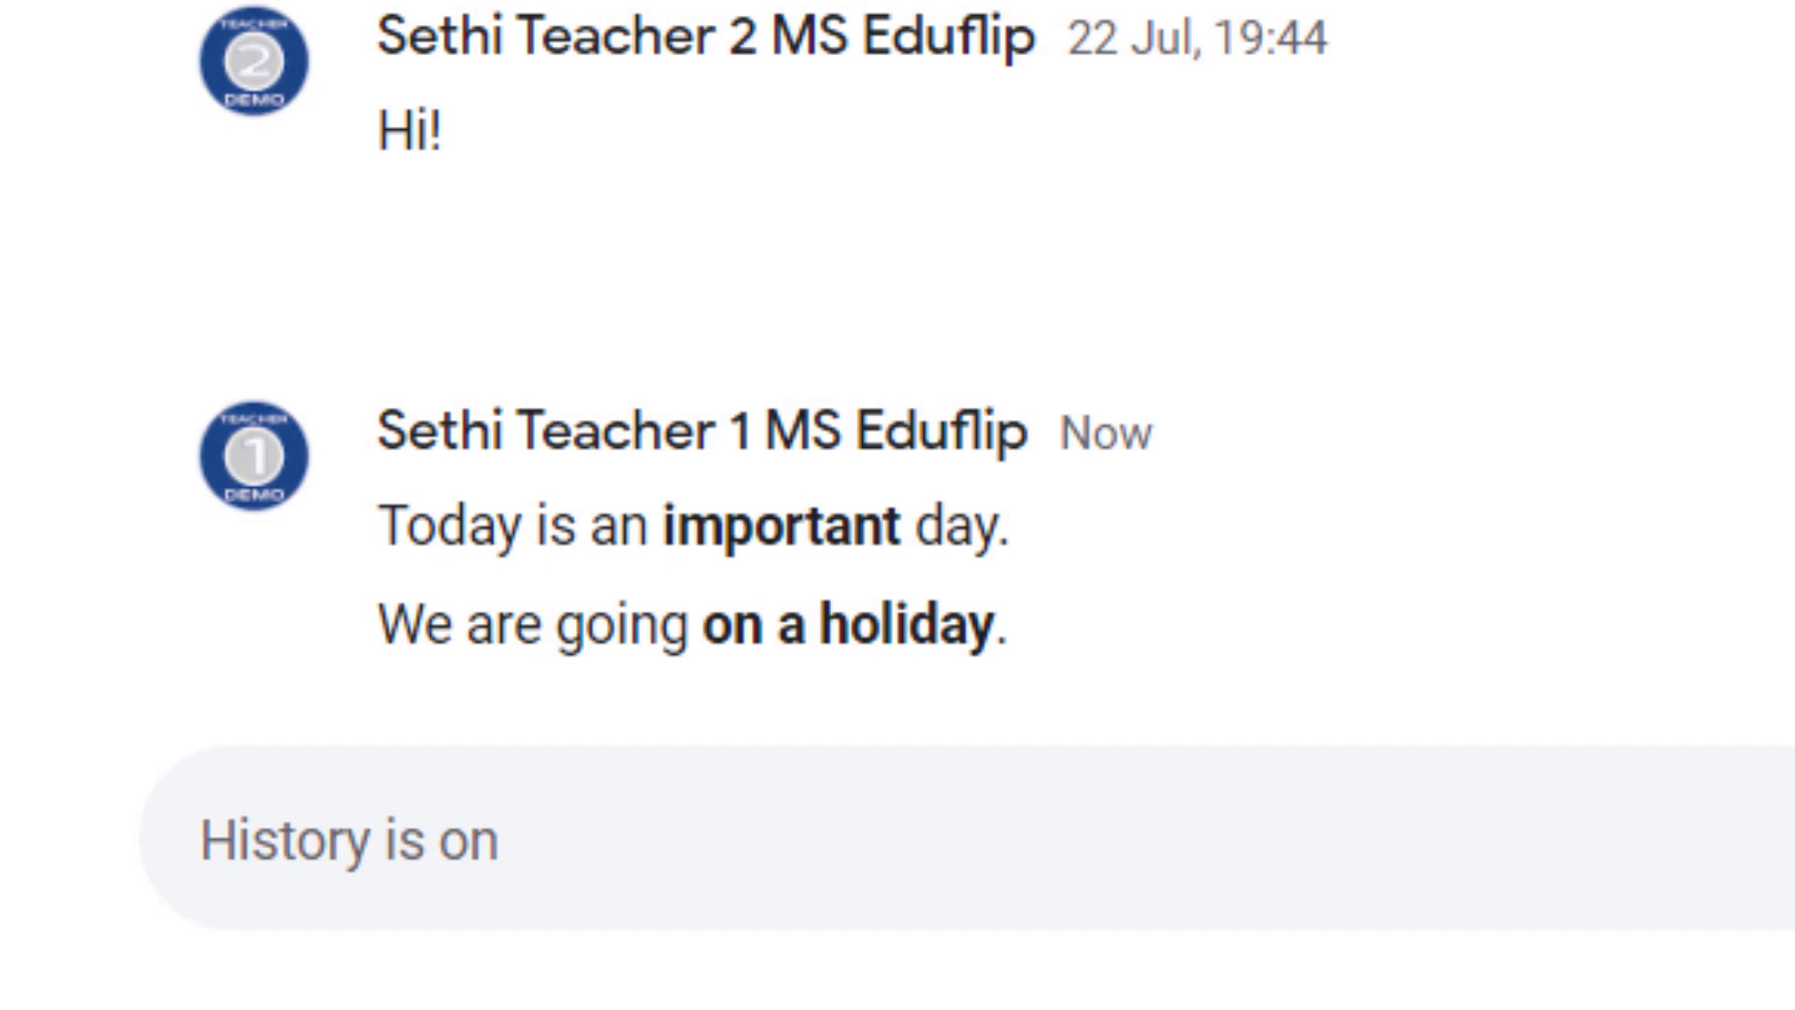
- Send 'This is using _italics_' so 'italics' appears in italic
type("This is ")
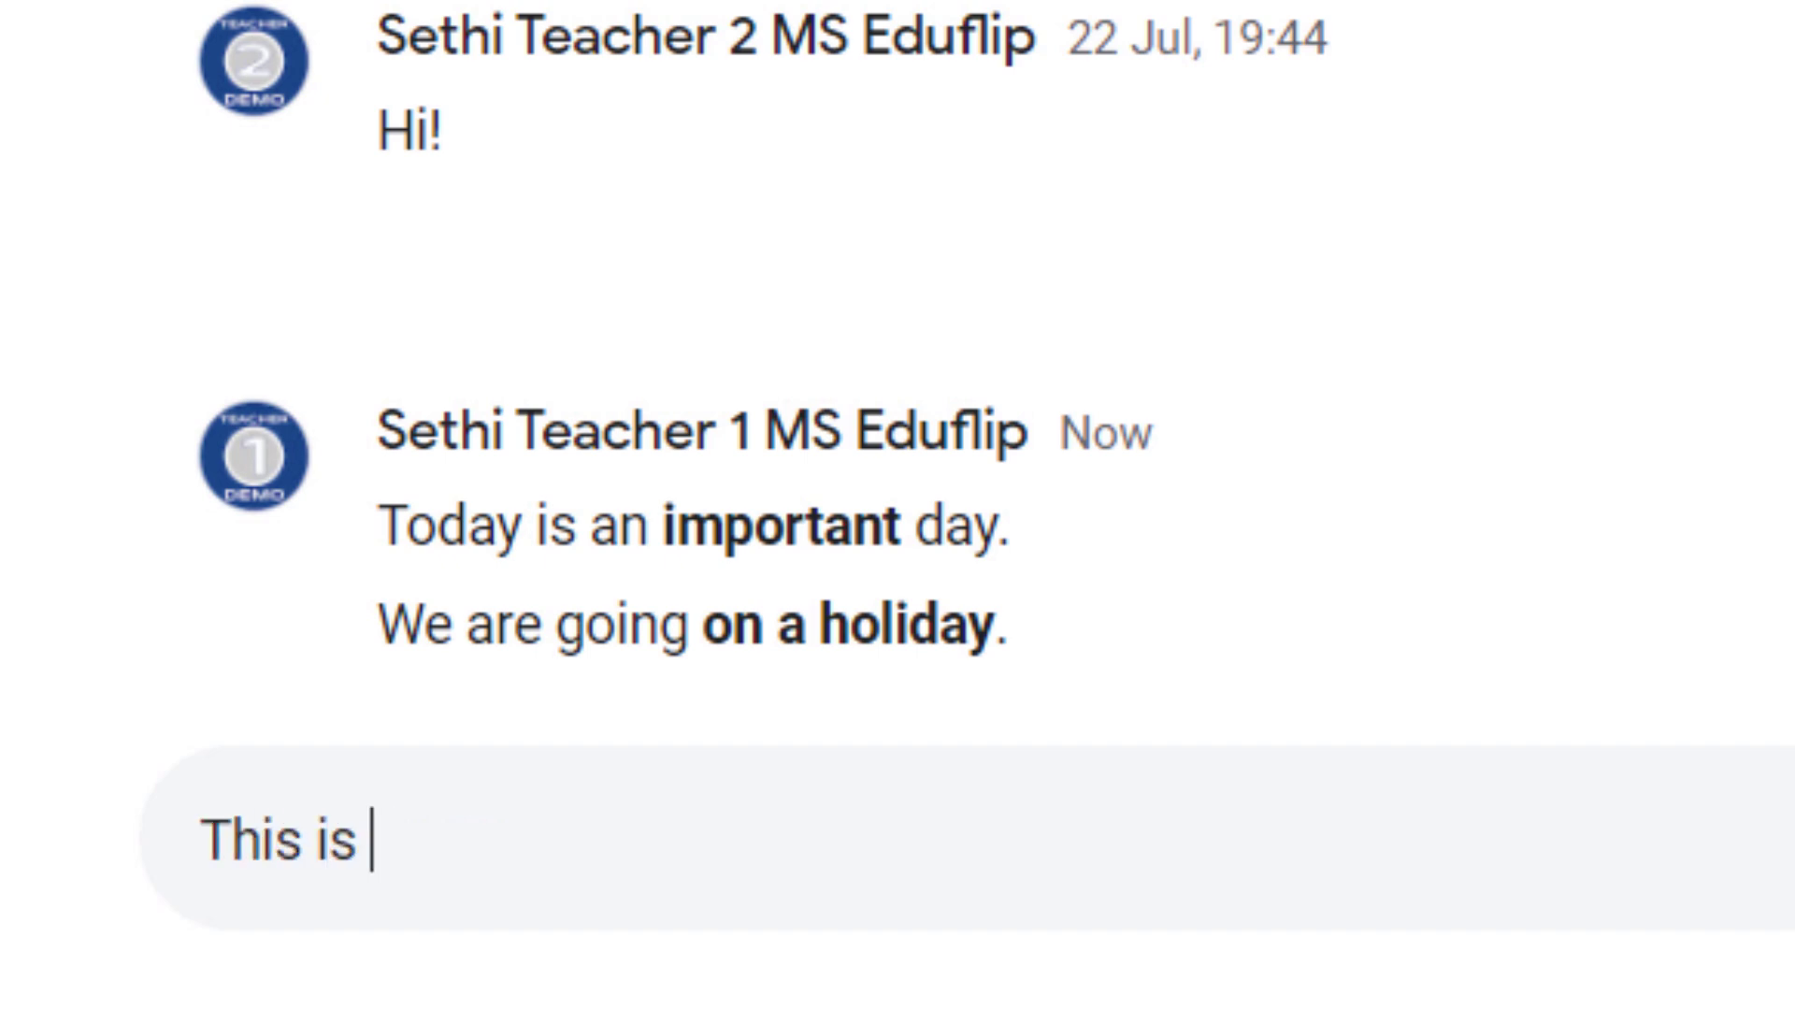
type("using ")
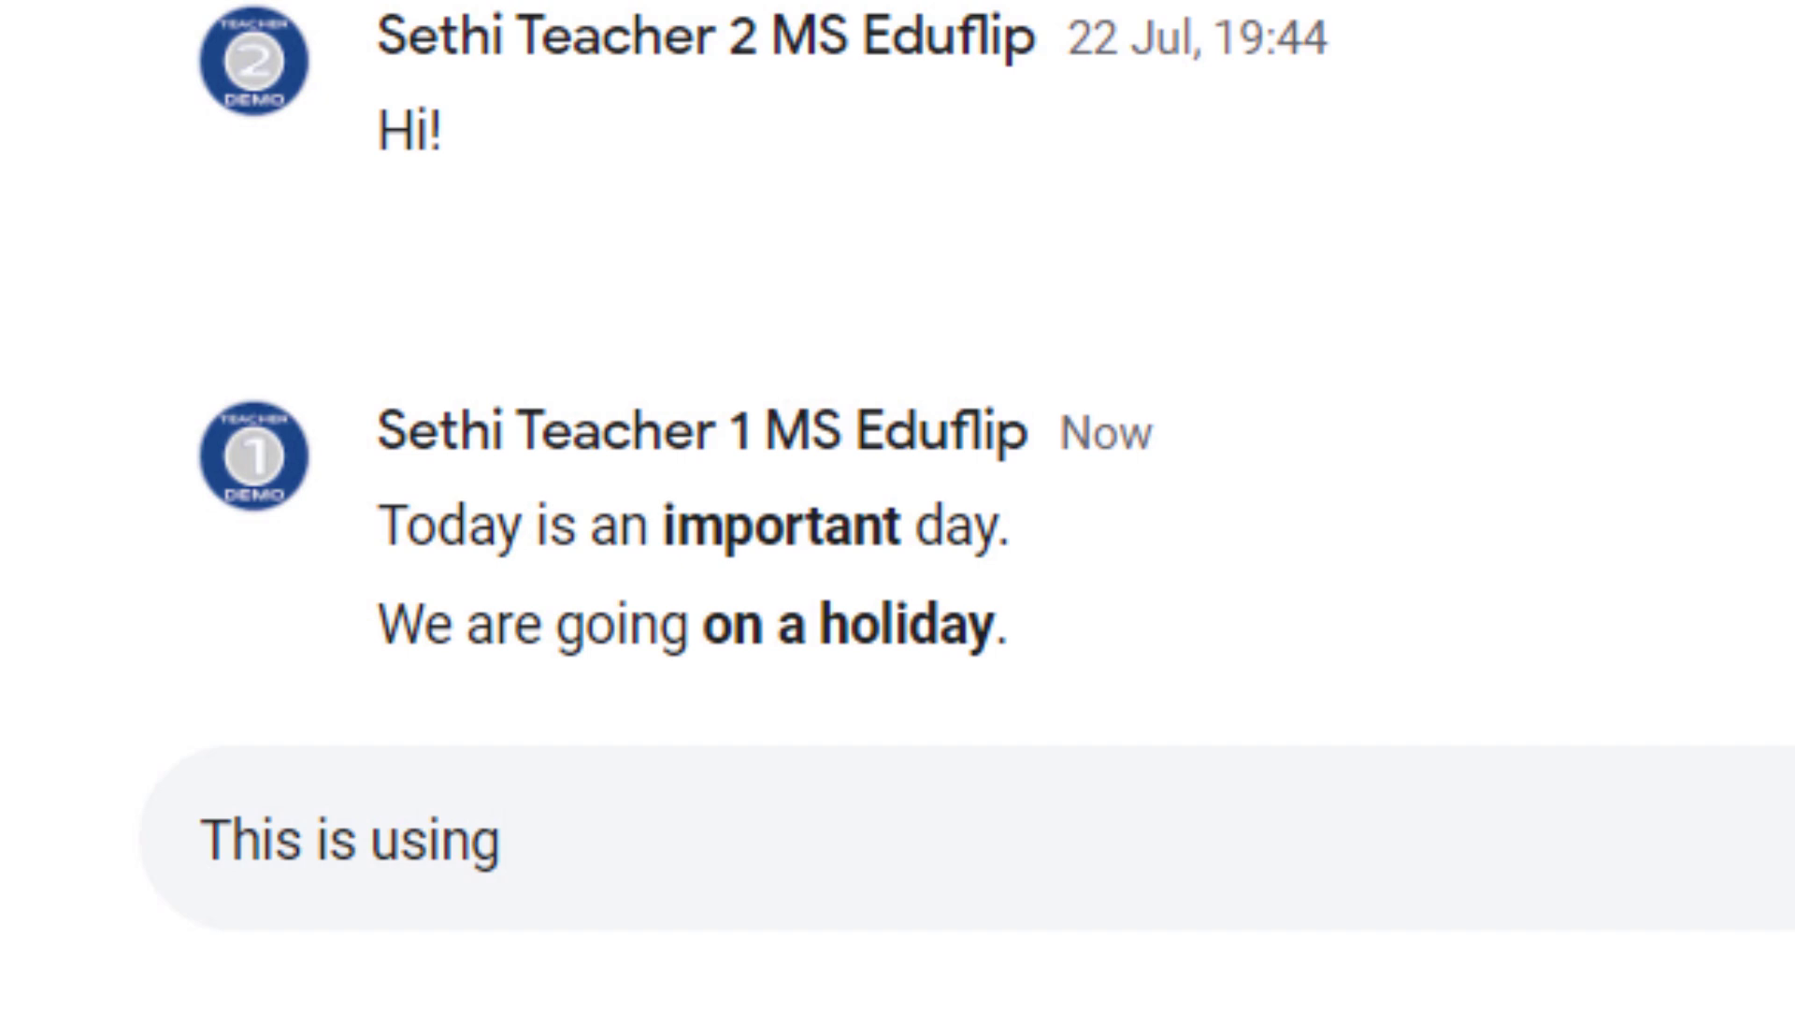
type("_ita")
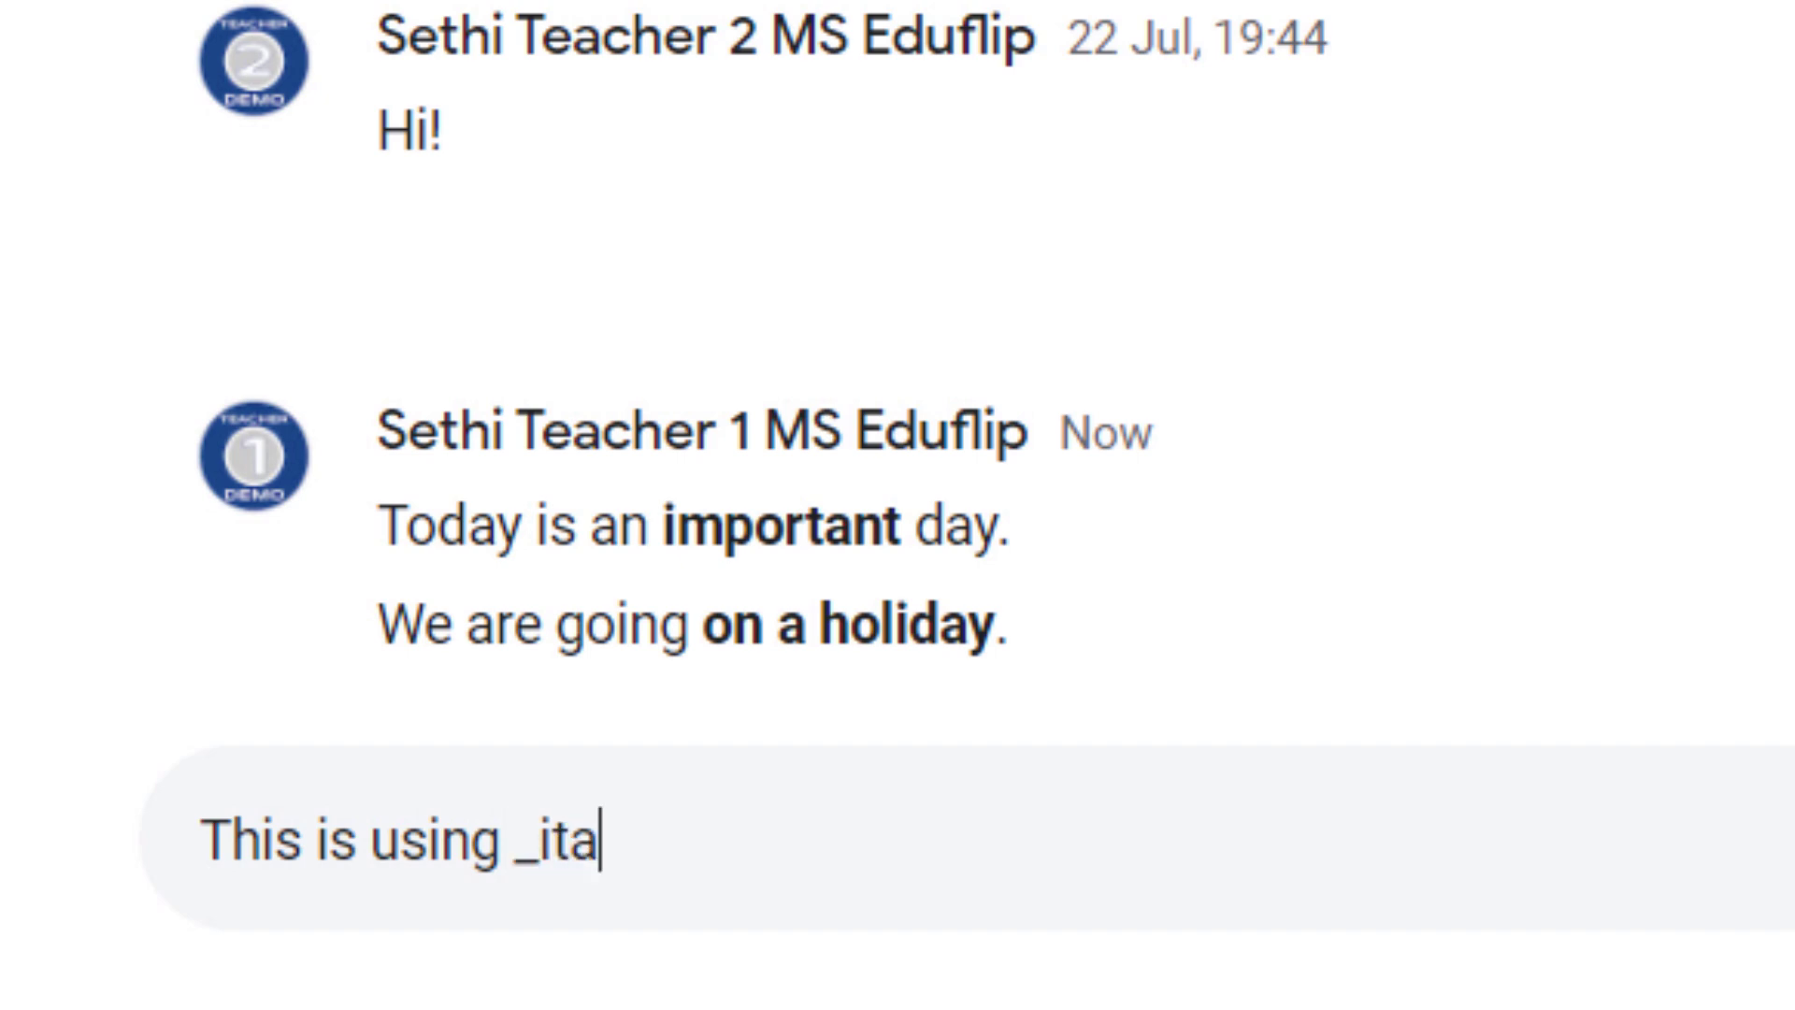
type("lics_")
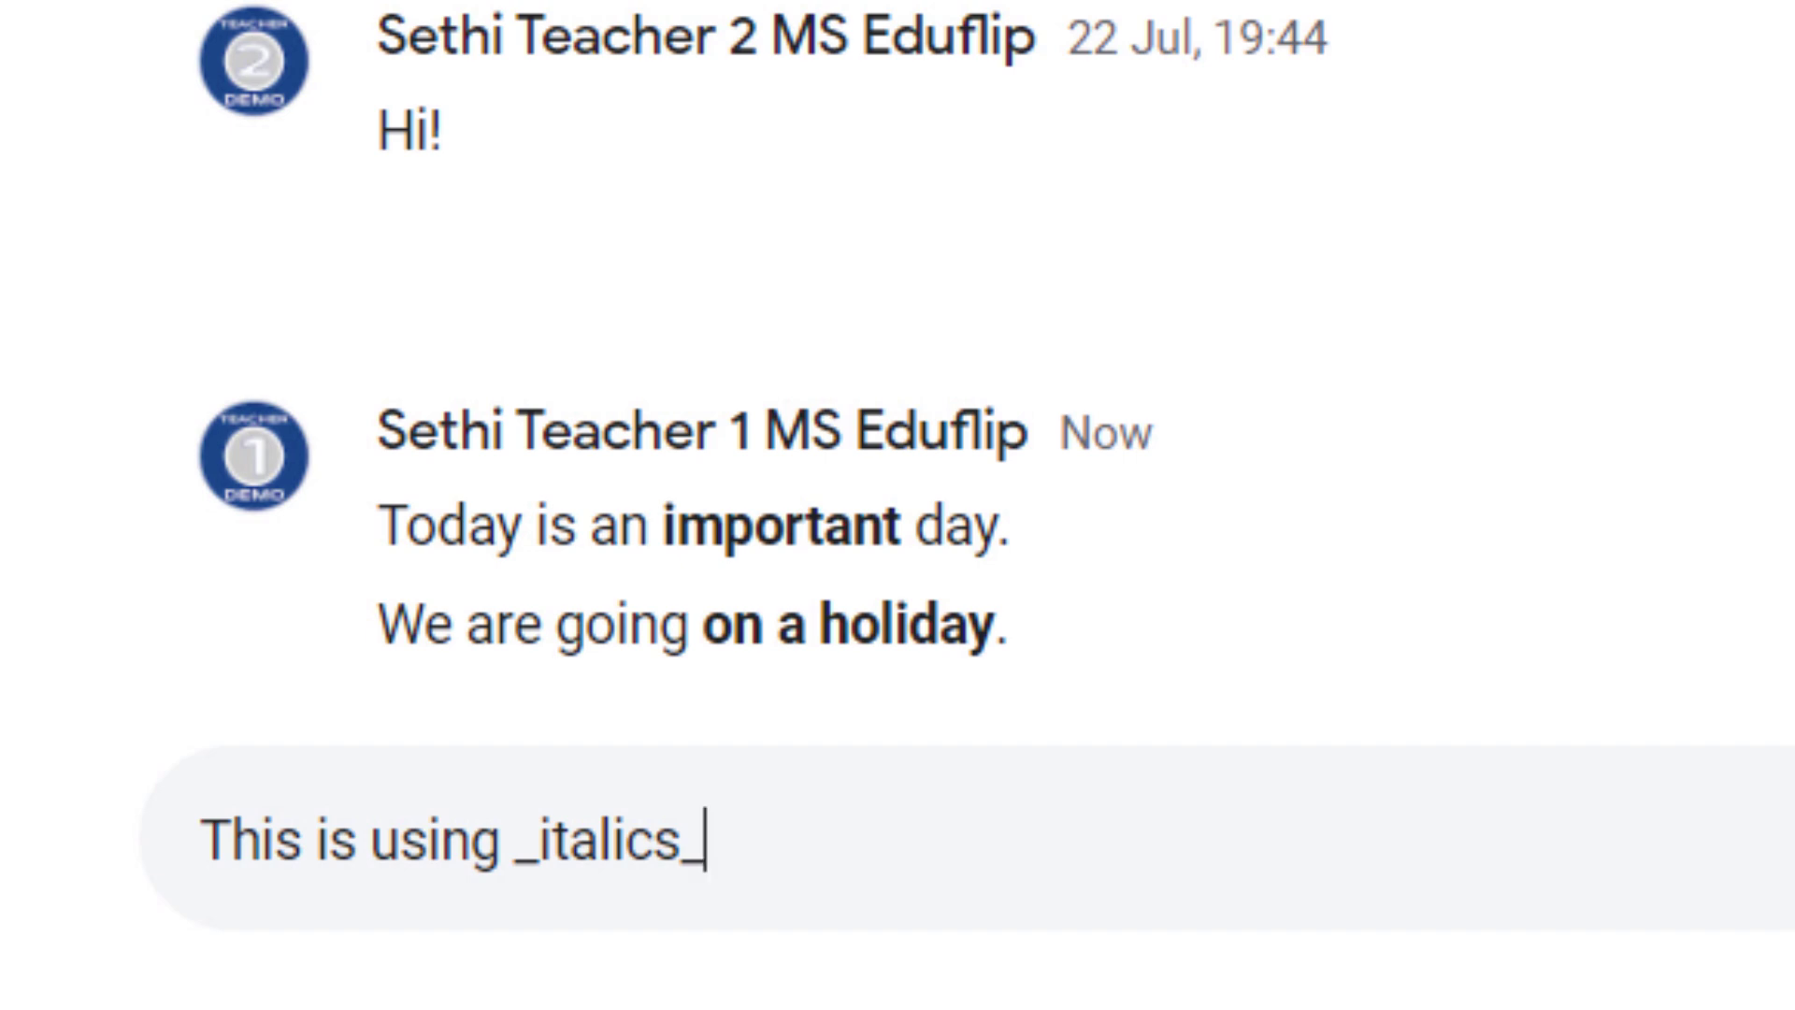
key("Return")
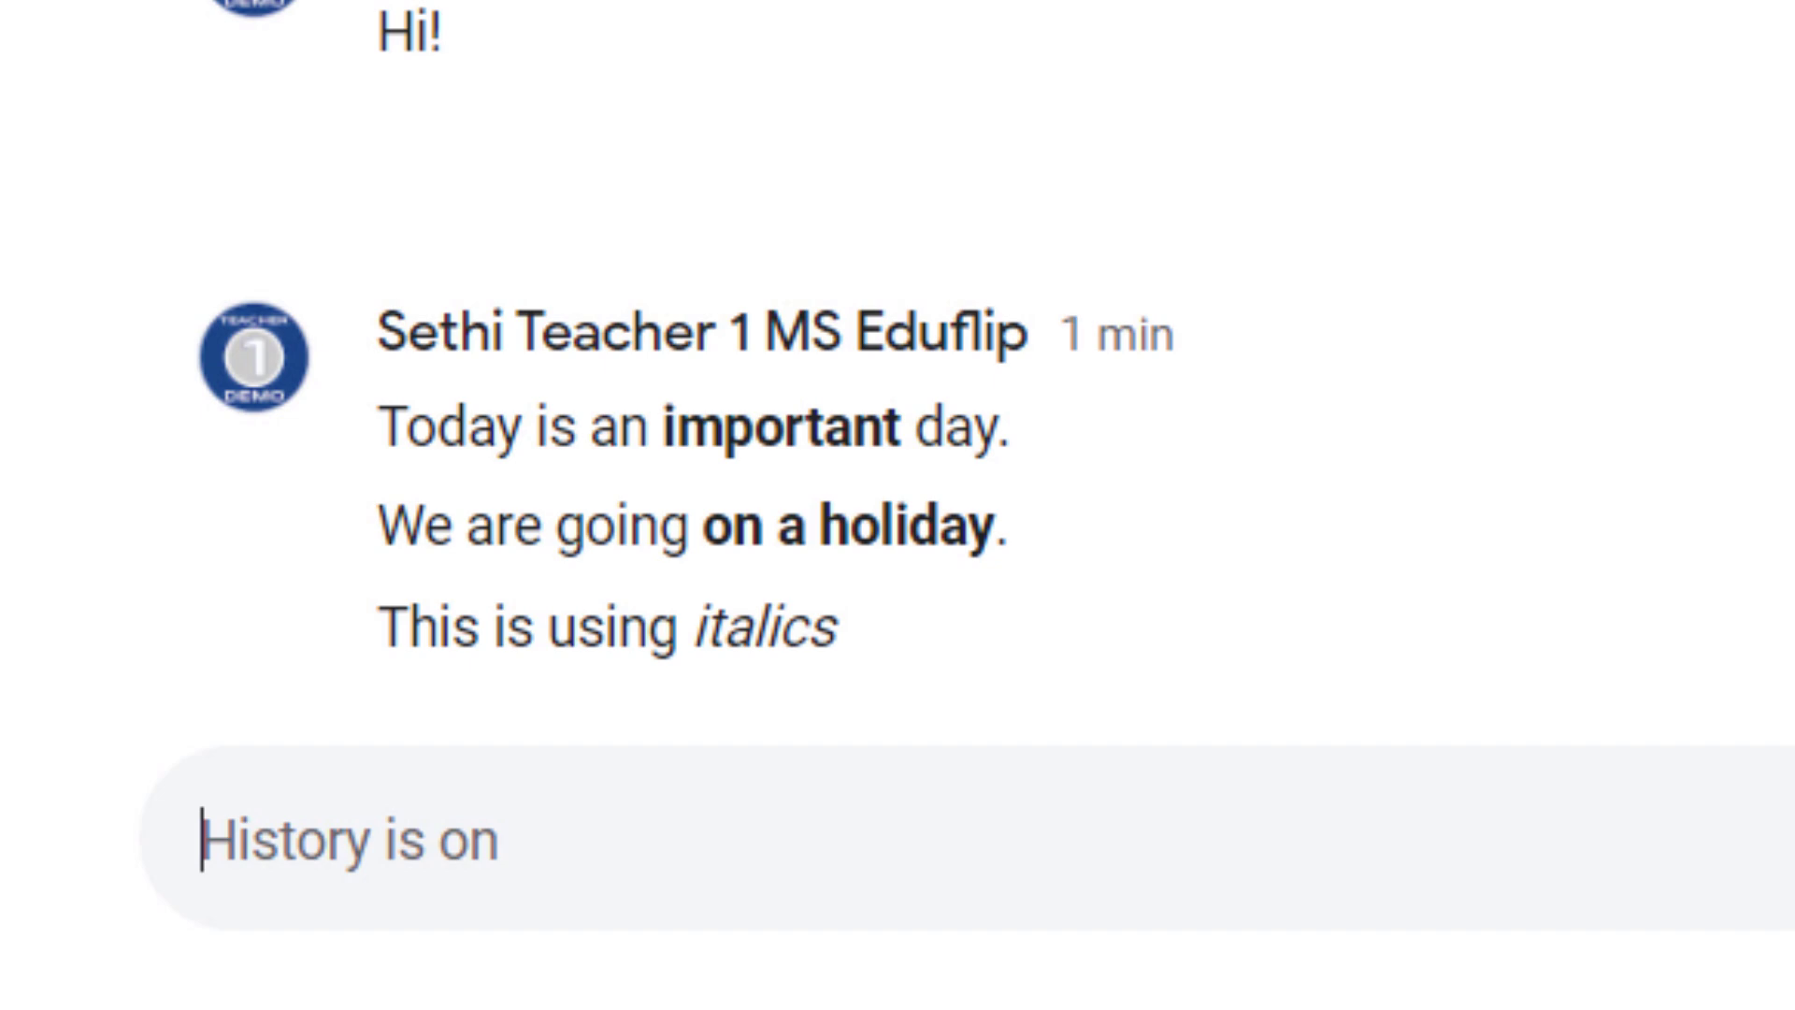
- Send 'This is a ~strikethrough effect~', then draft the sentence with `inline code block` in backticks
type("This is a ")
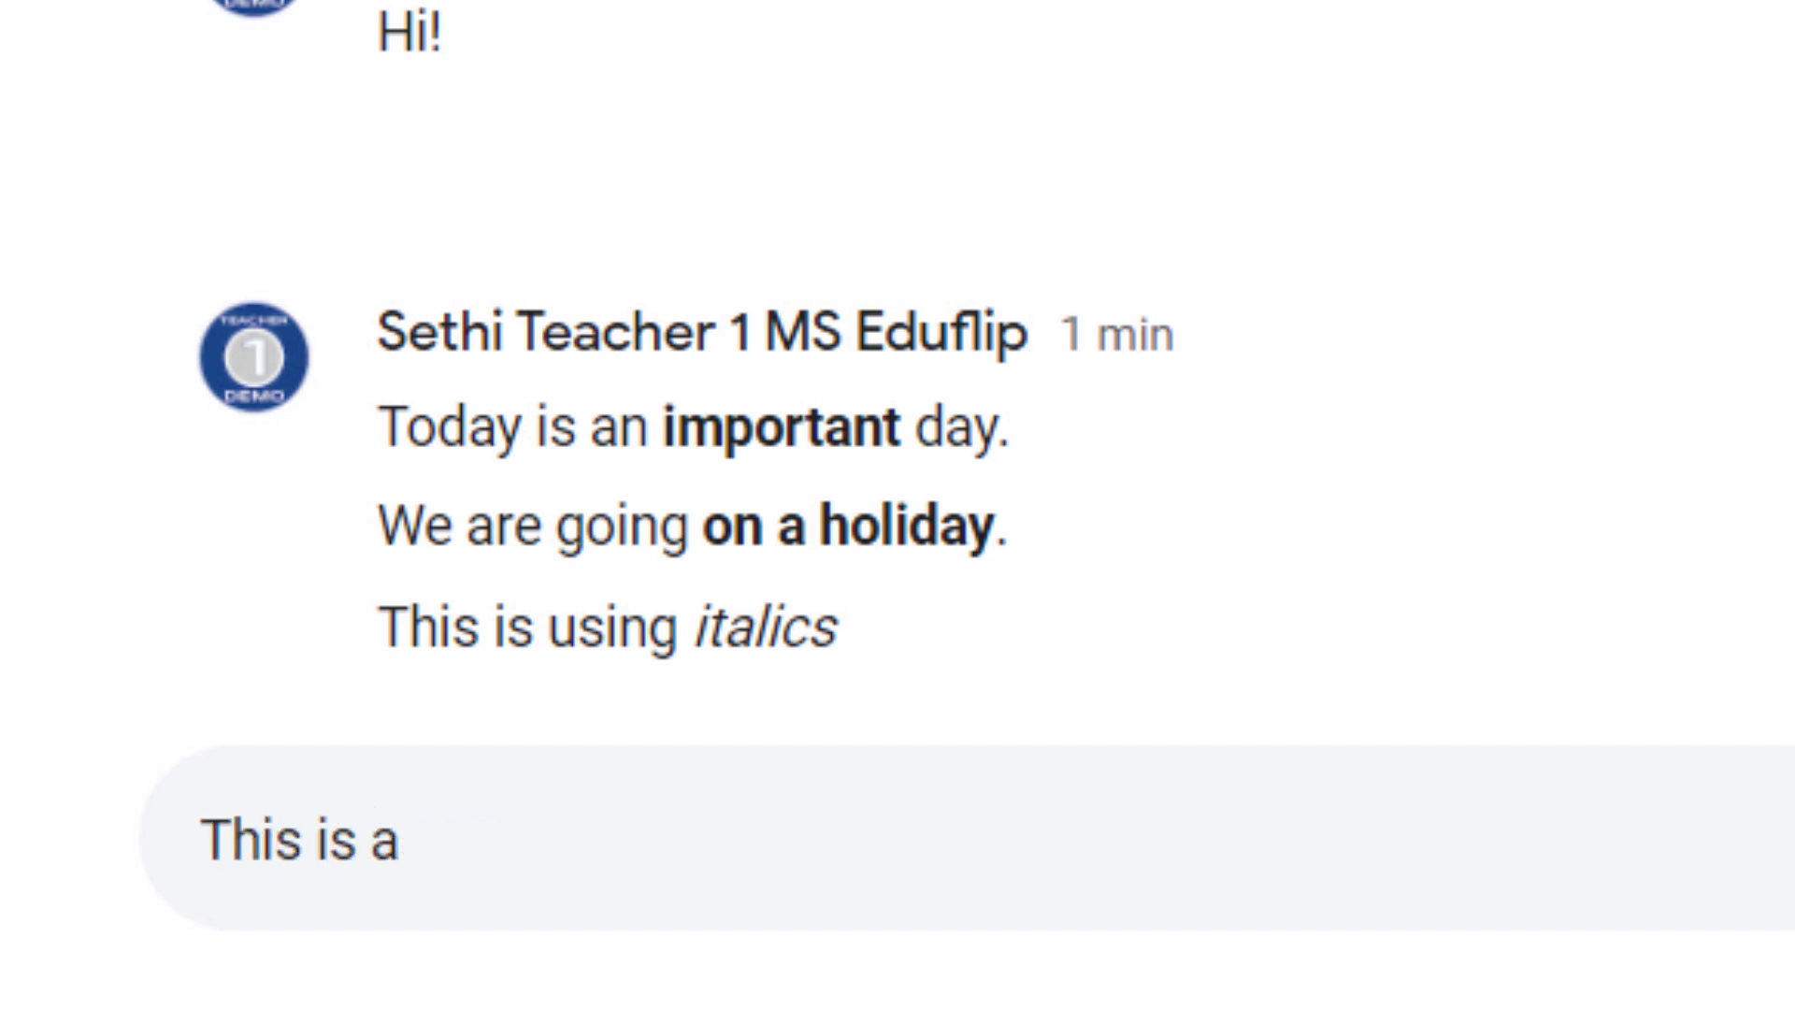
type("~st")
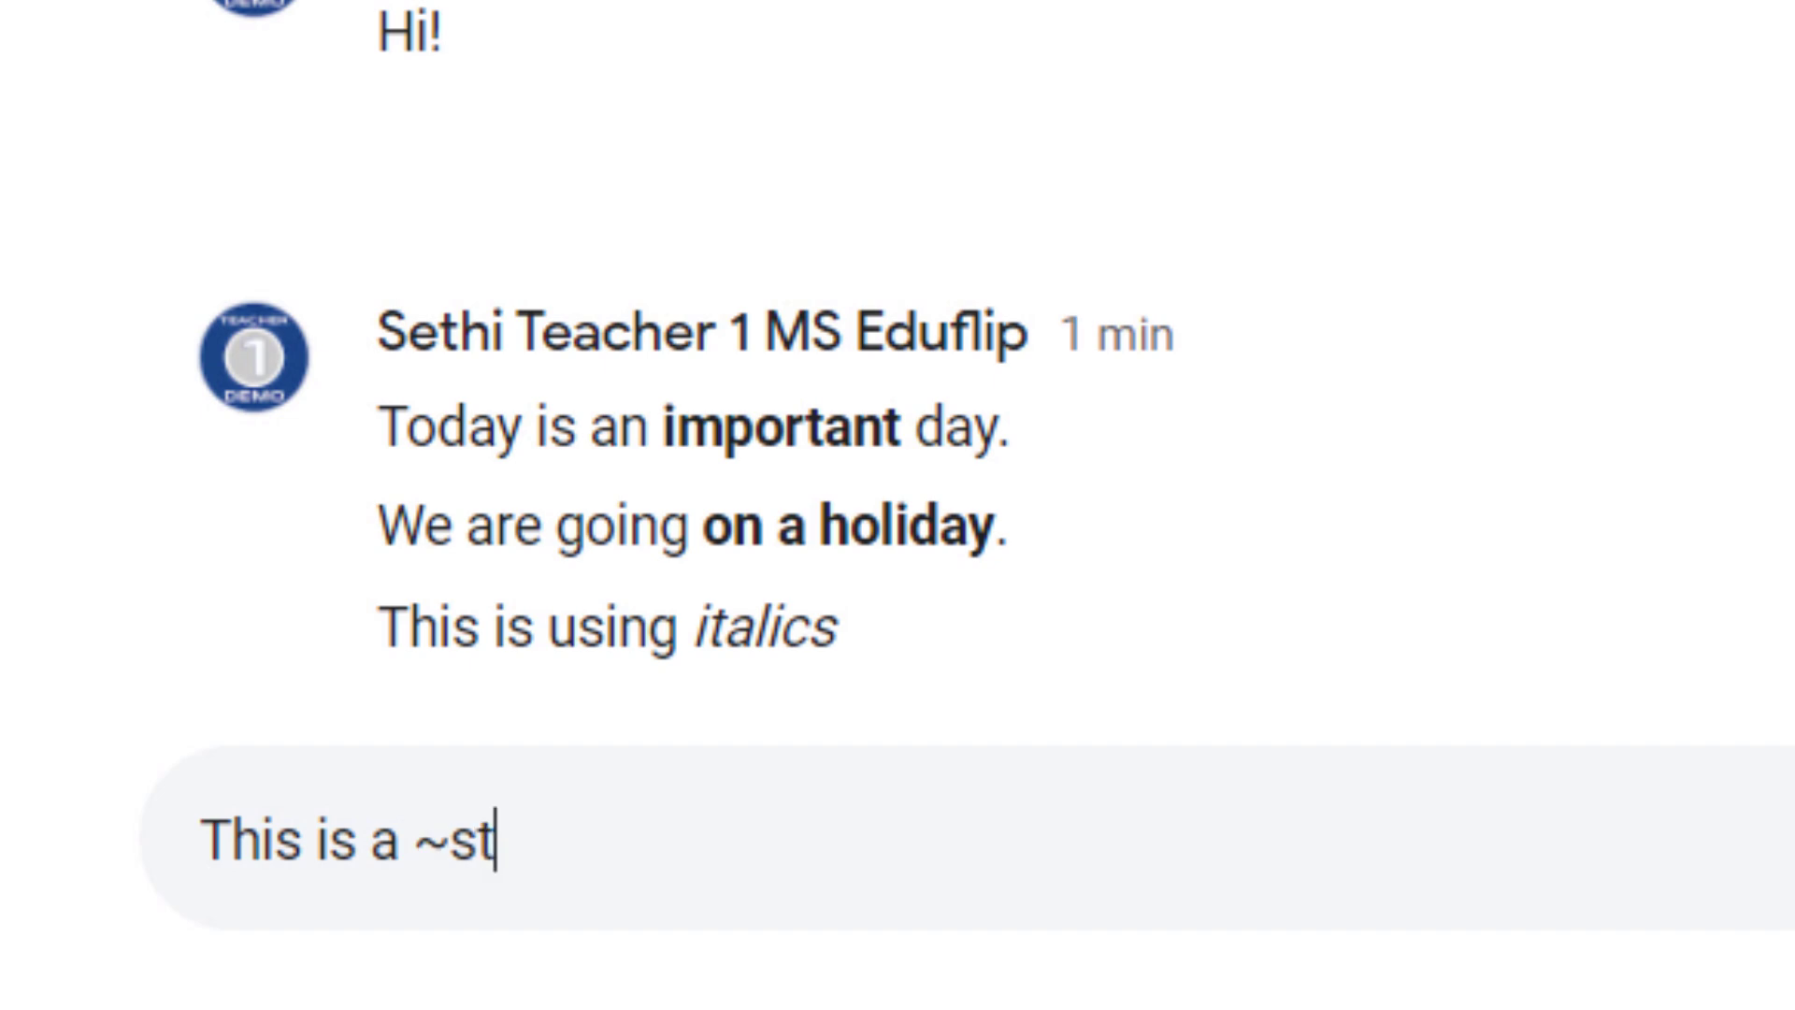
type("rikethrough e")
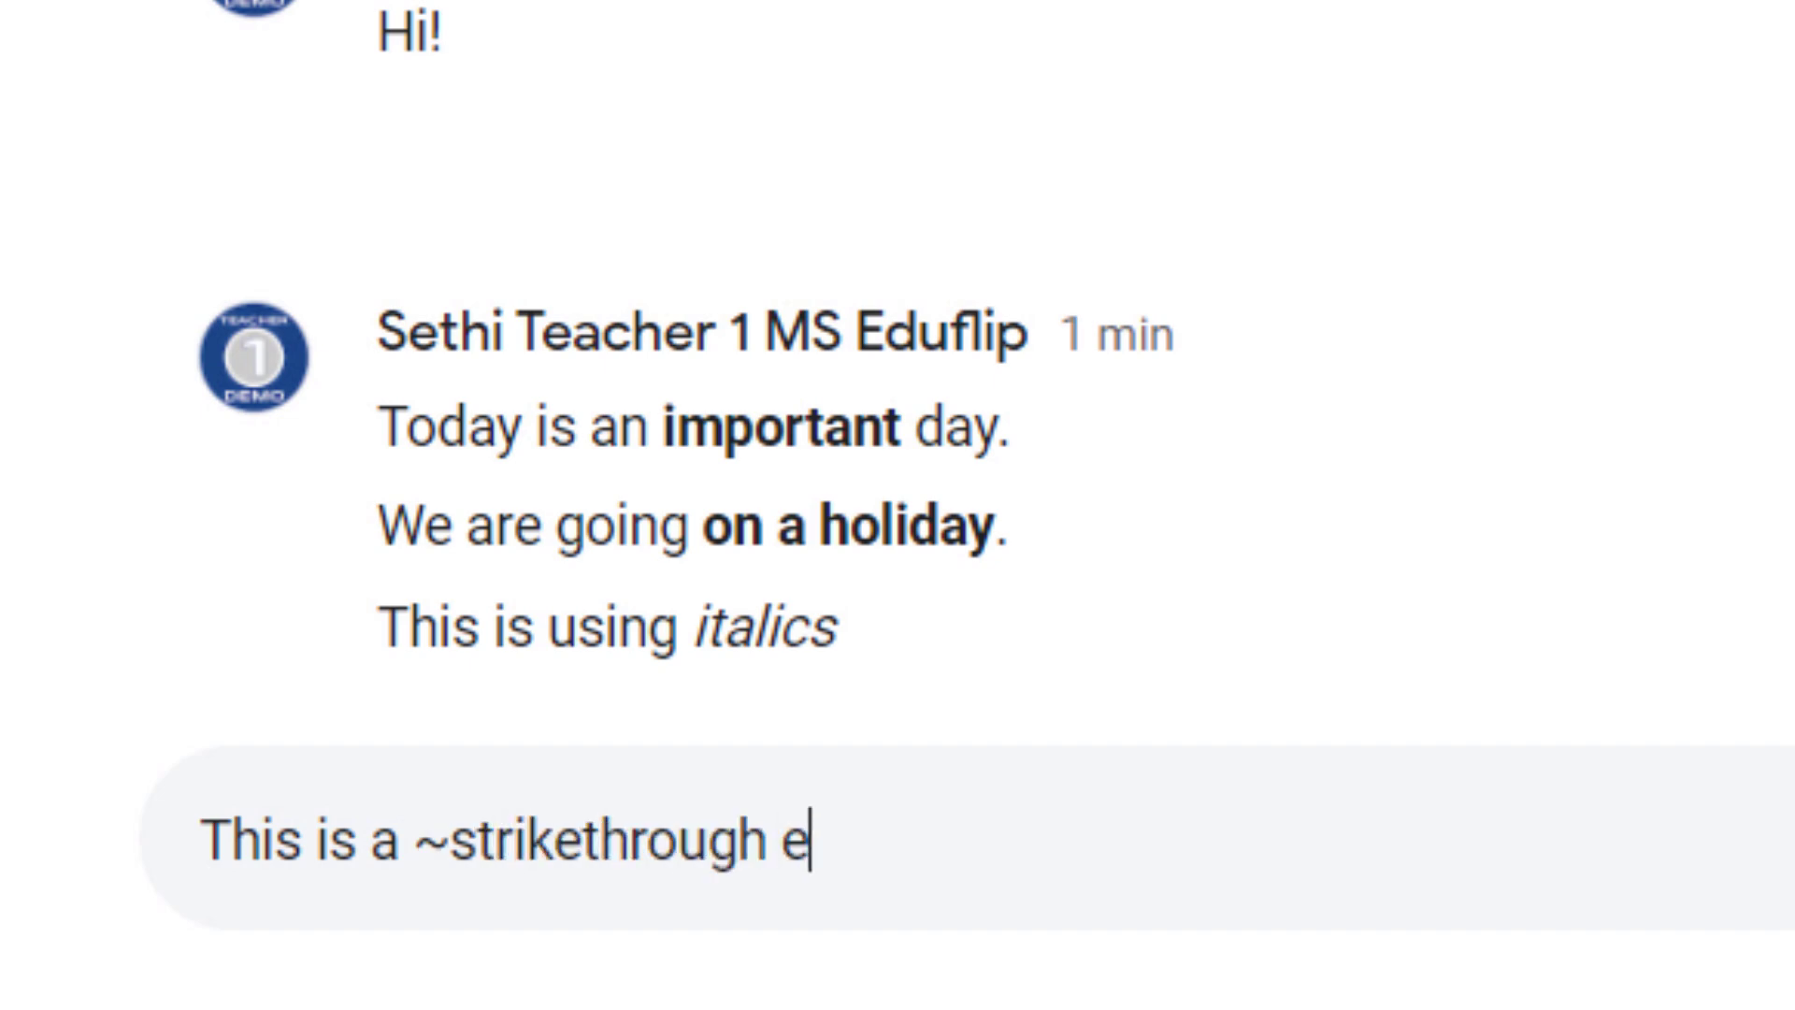
type("ffect~")
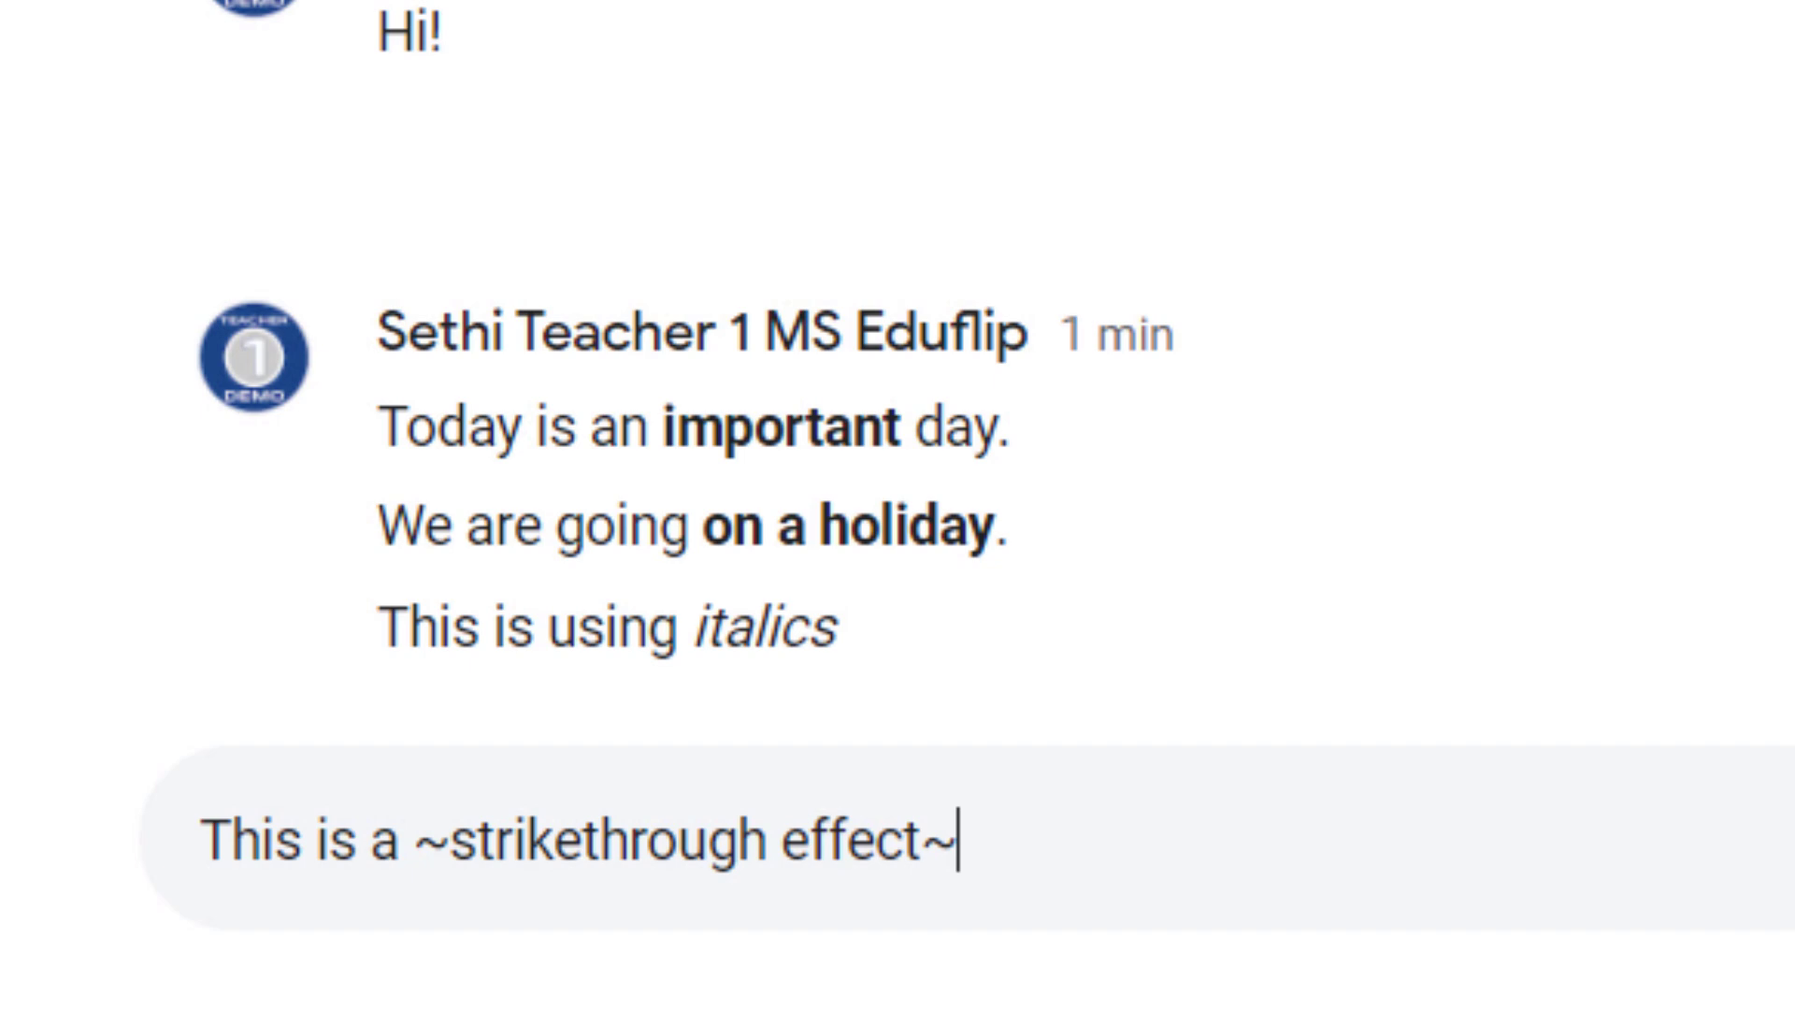
key("Return")
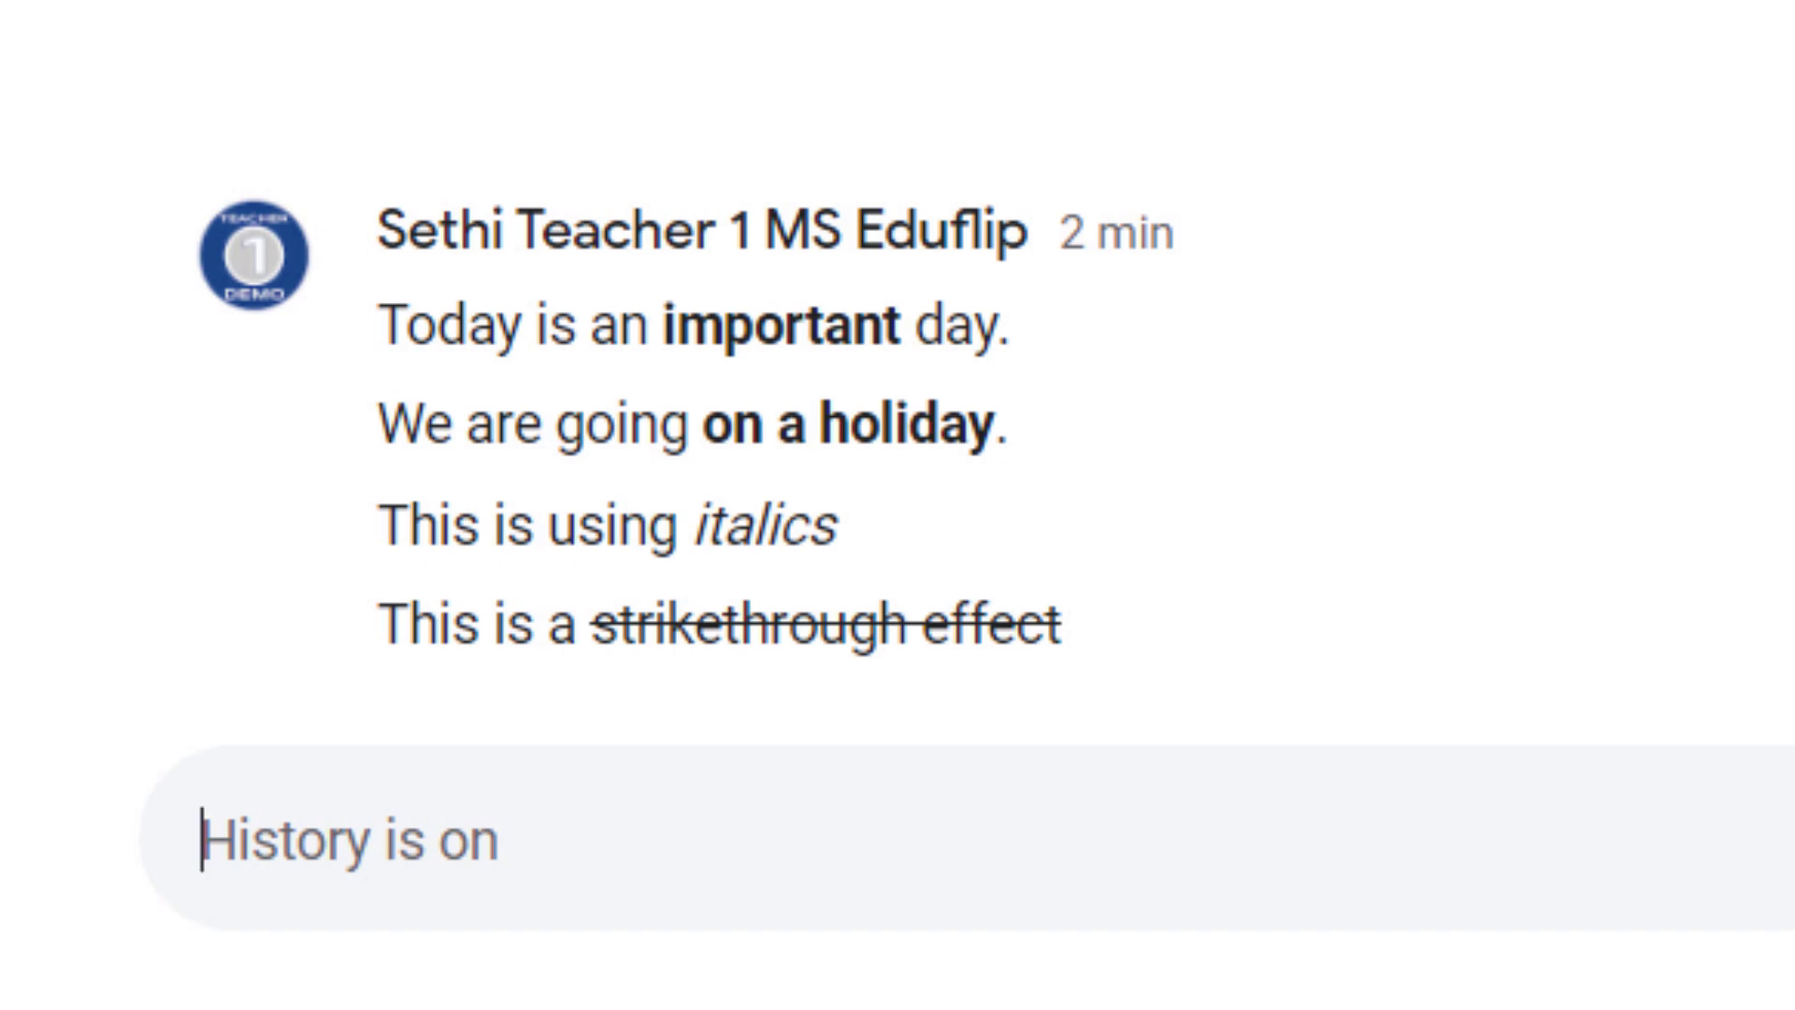
type("This is an ")
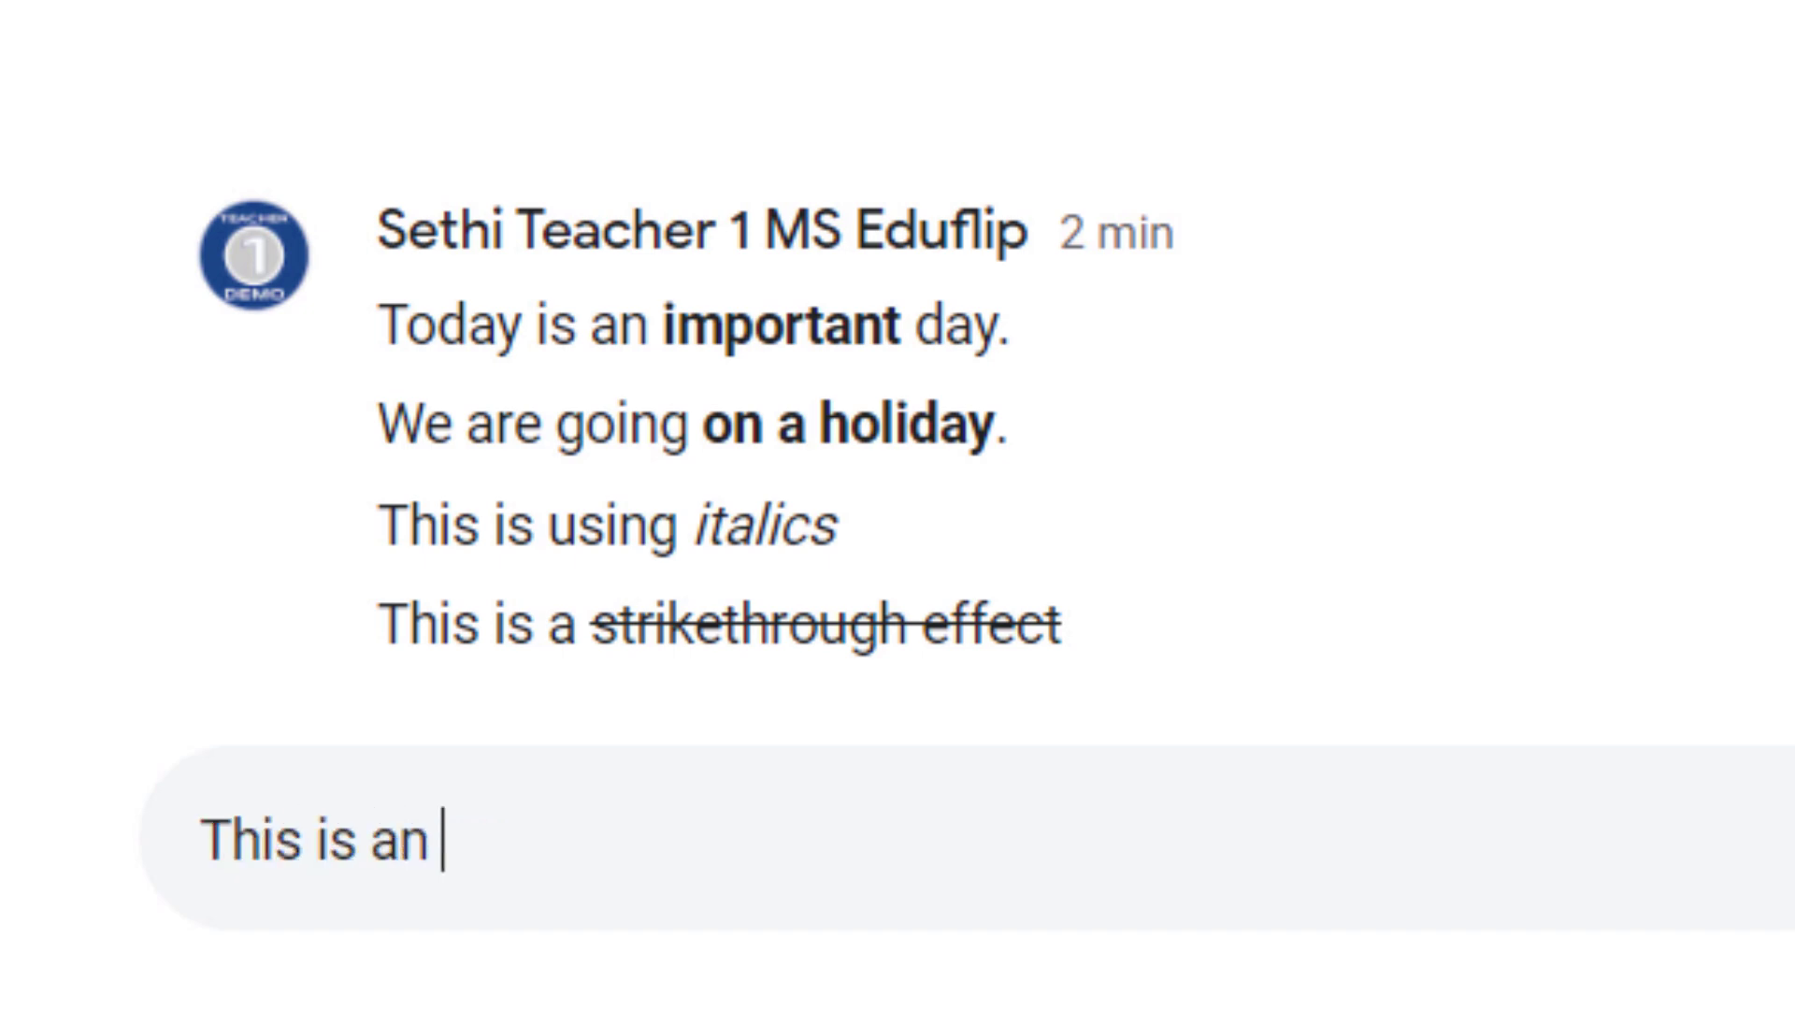
type("`inlin")
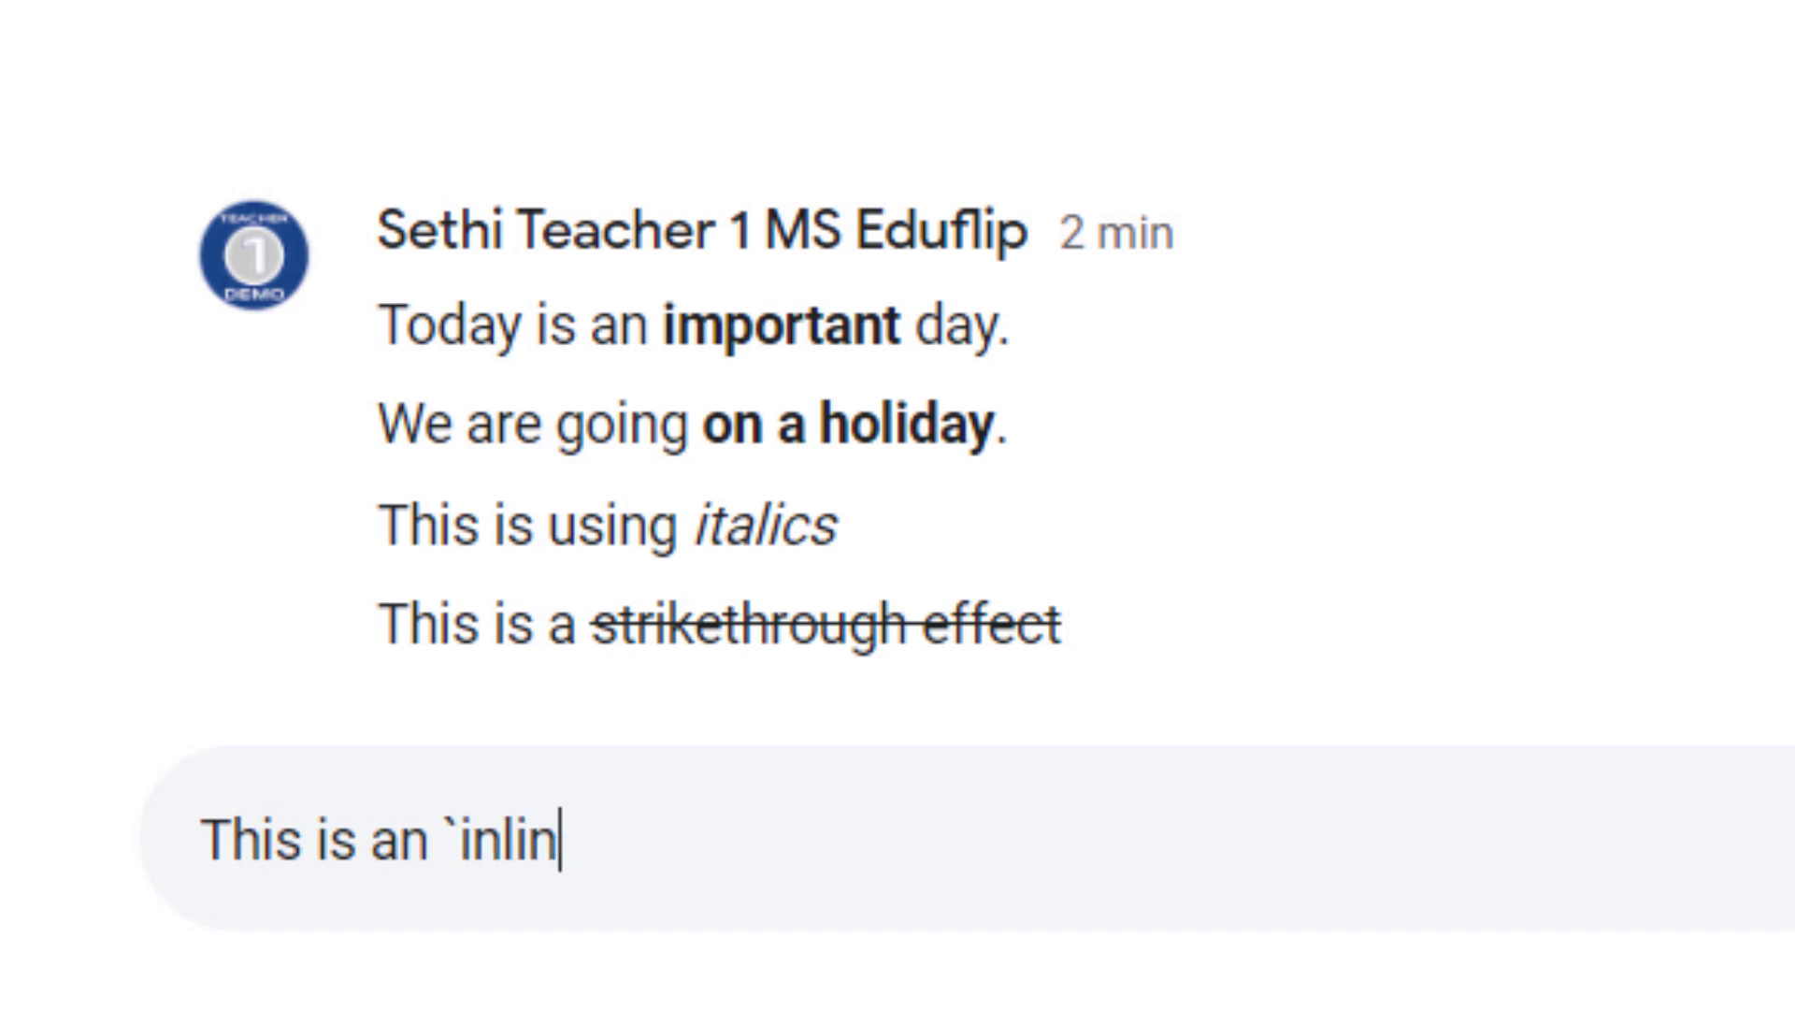
type("e code block")
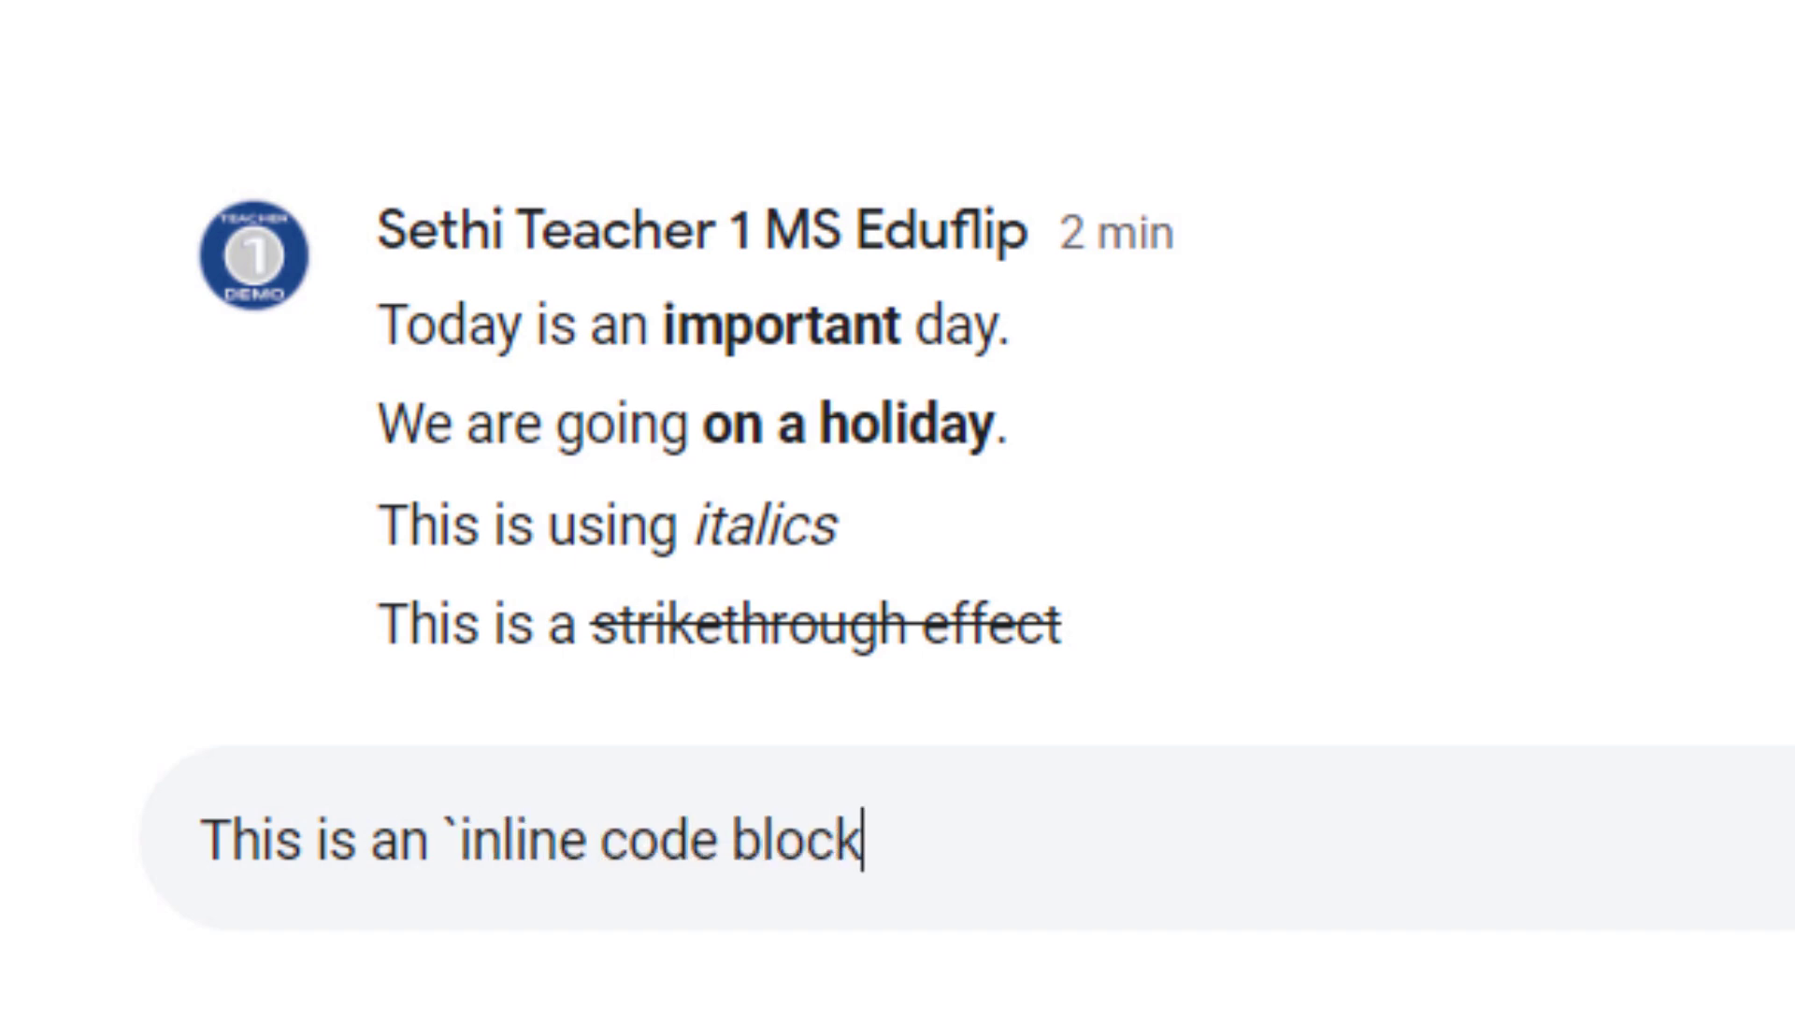
type("` the r")
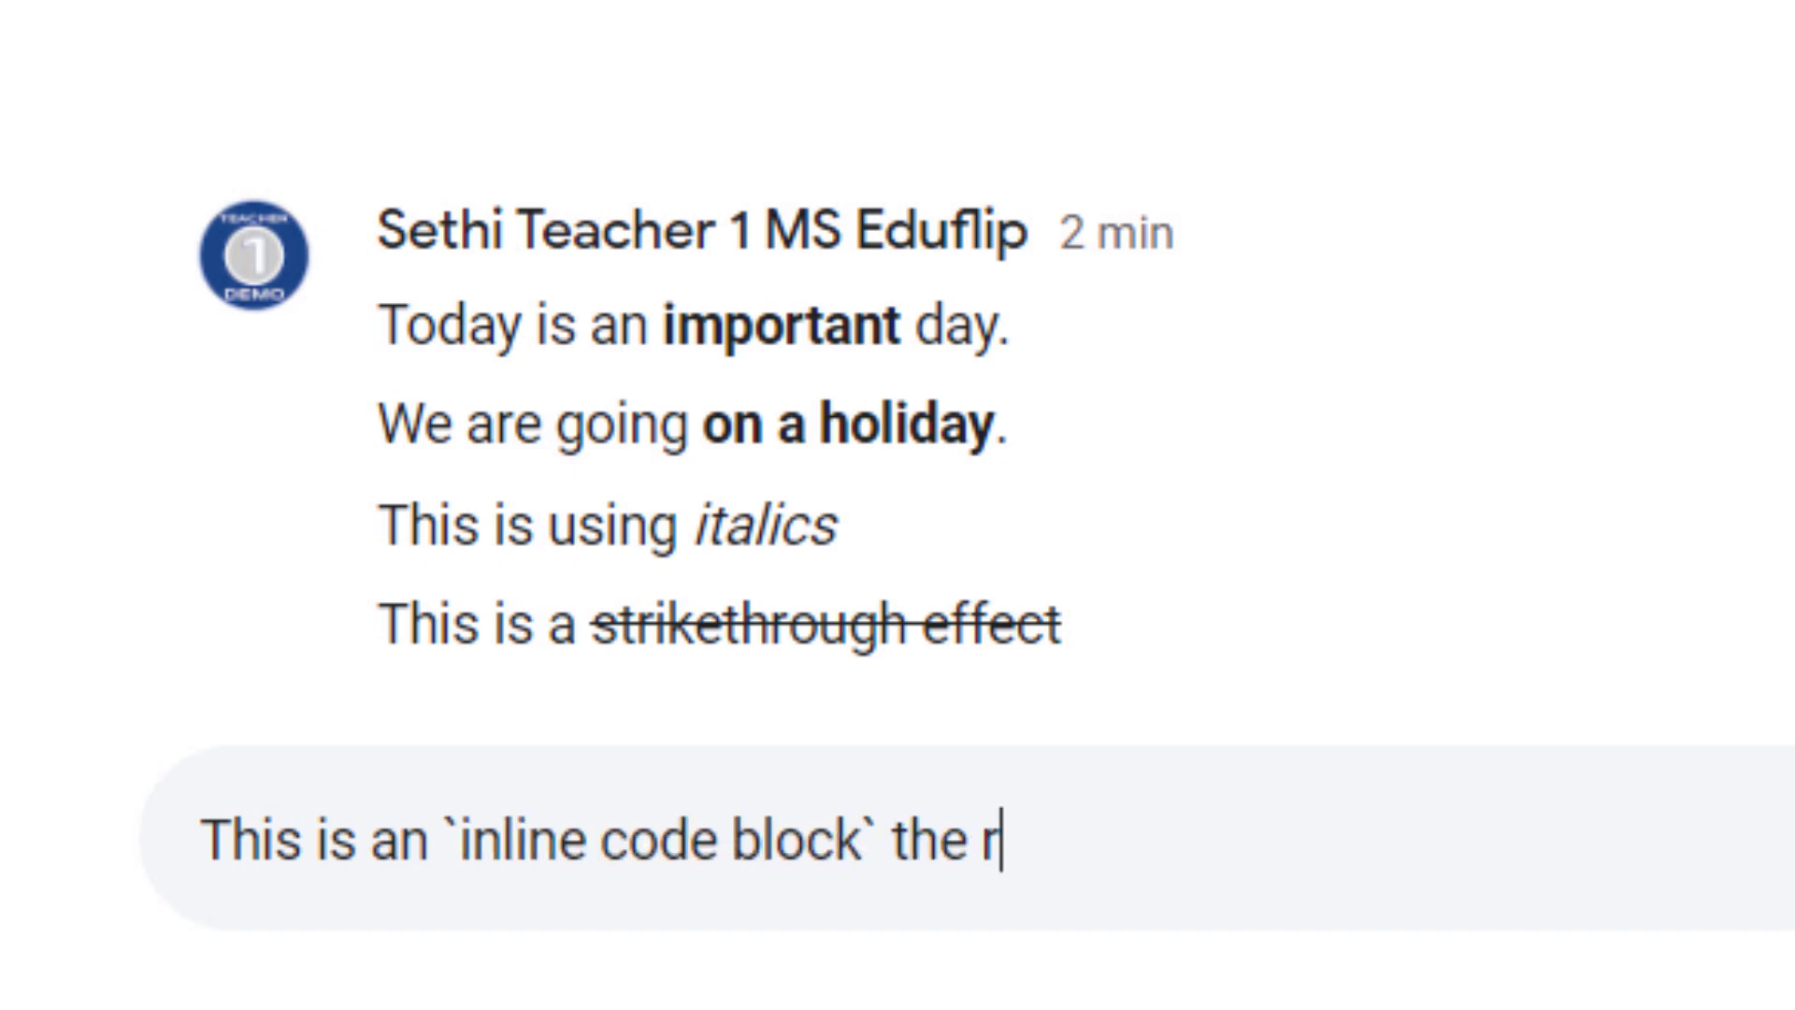
type("est is regular t")
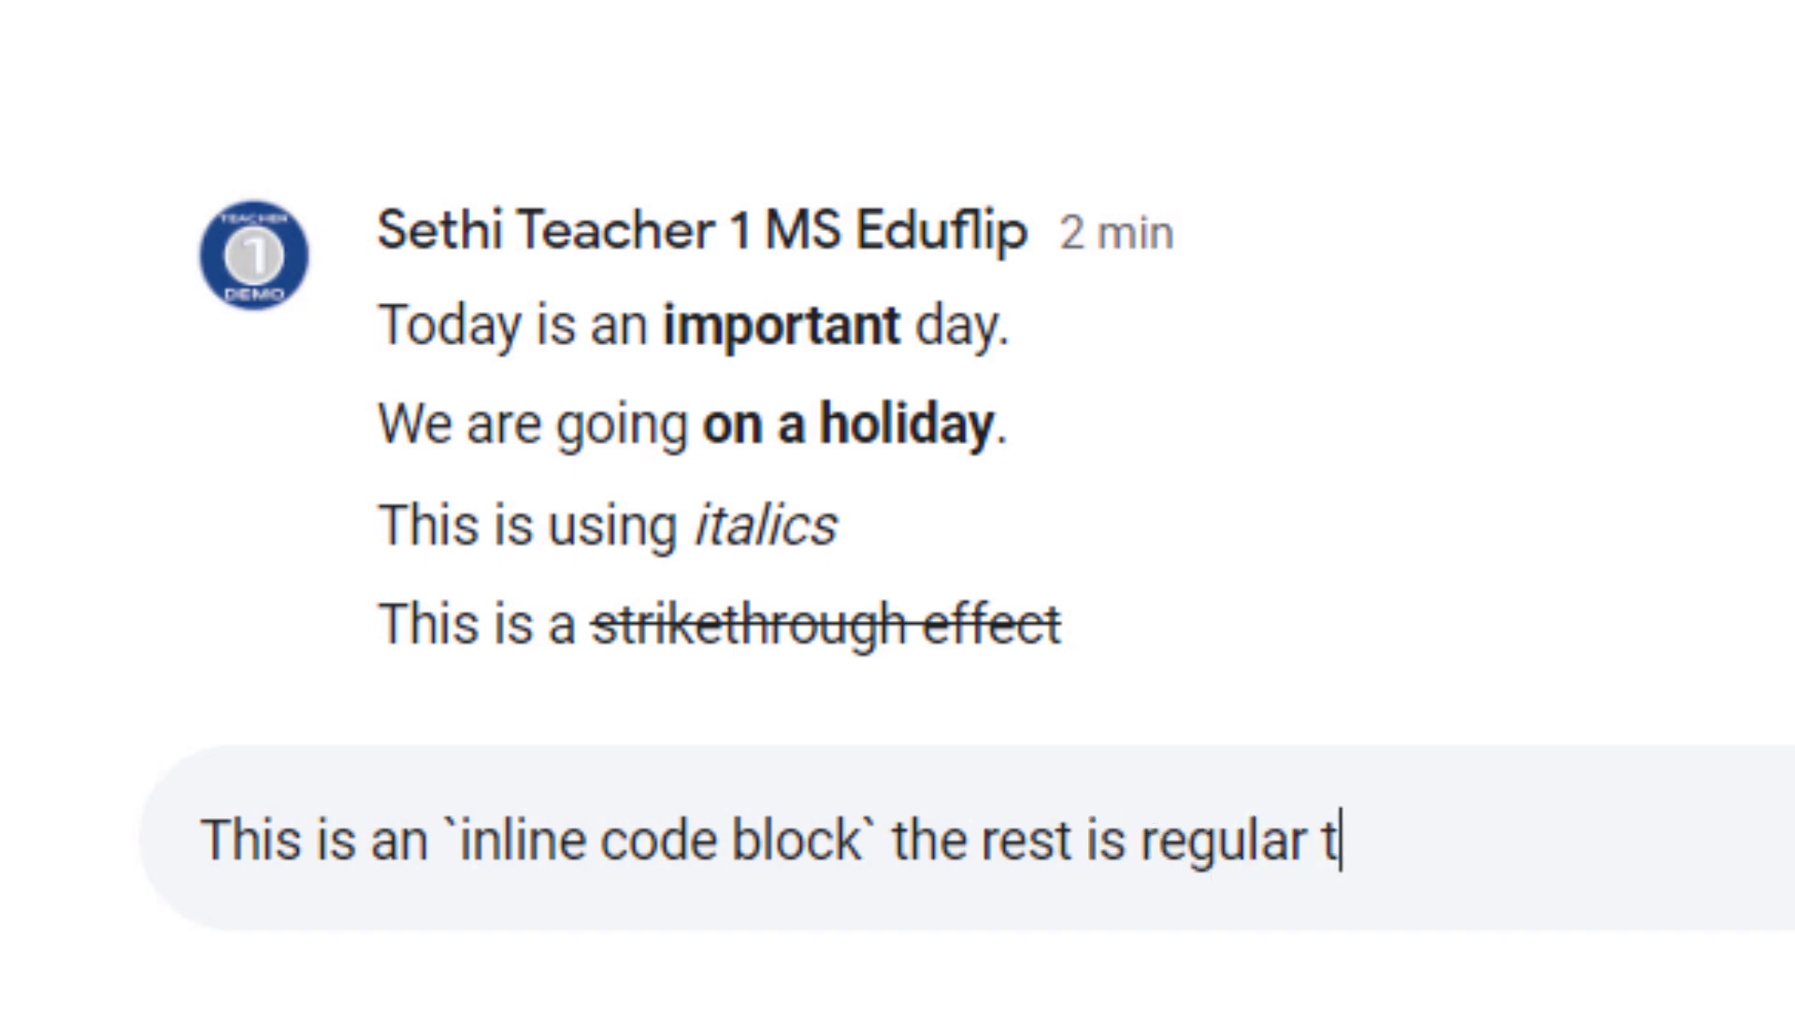
type("ext.")
- Send the inline-code sentence, then begin a code block with '```This is a paragraph of code block.'
key("Return")
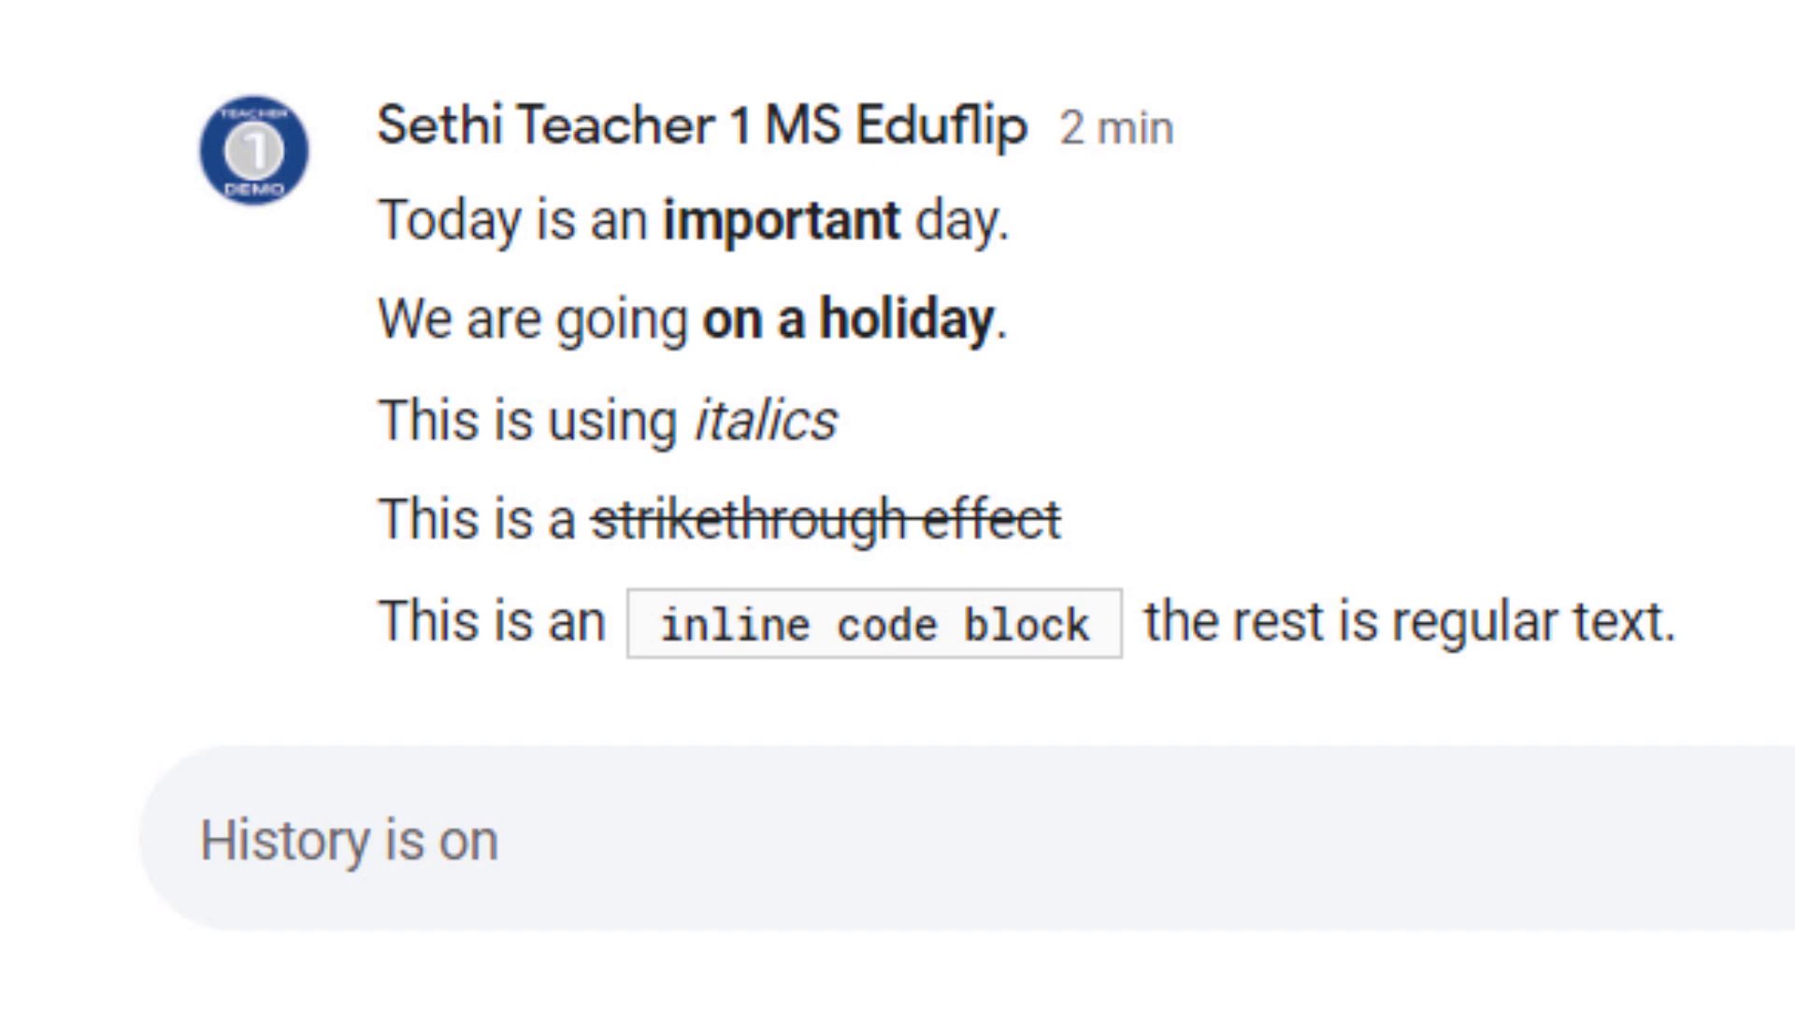
type("```This is a paragraph of code block.")
- Add a second line 'Please continue to enjoy these tricks```' and send the code block
key("shift+Return")
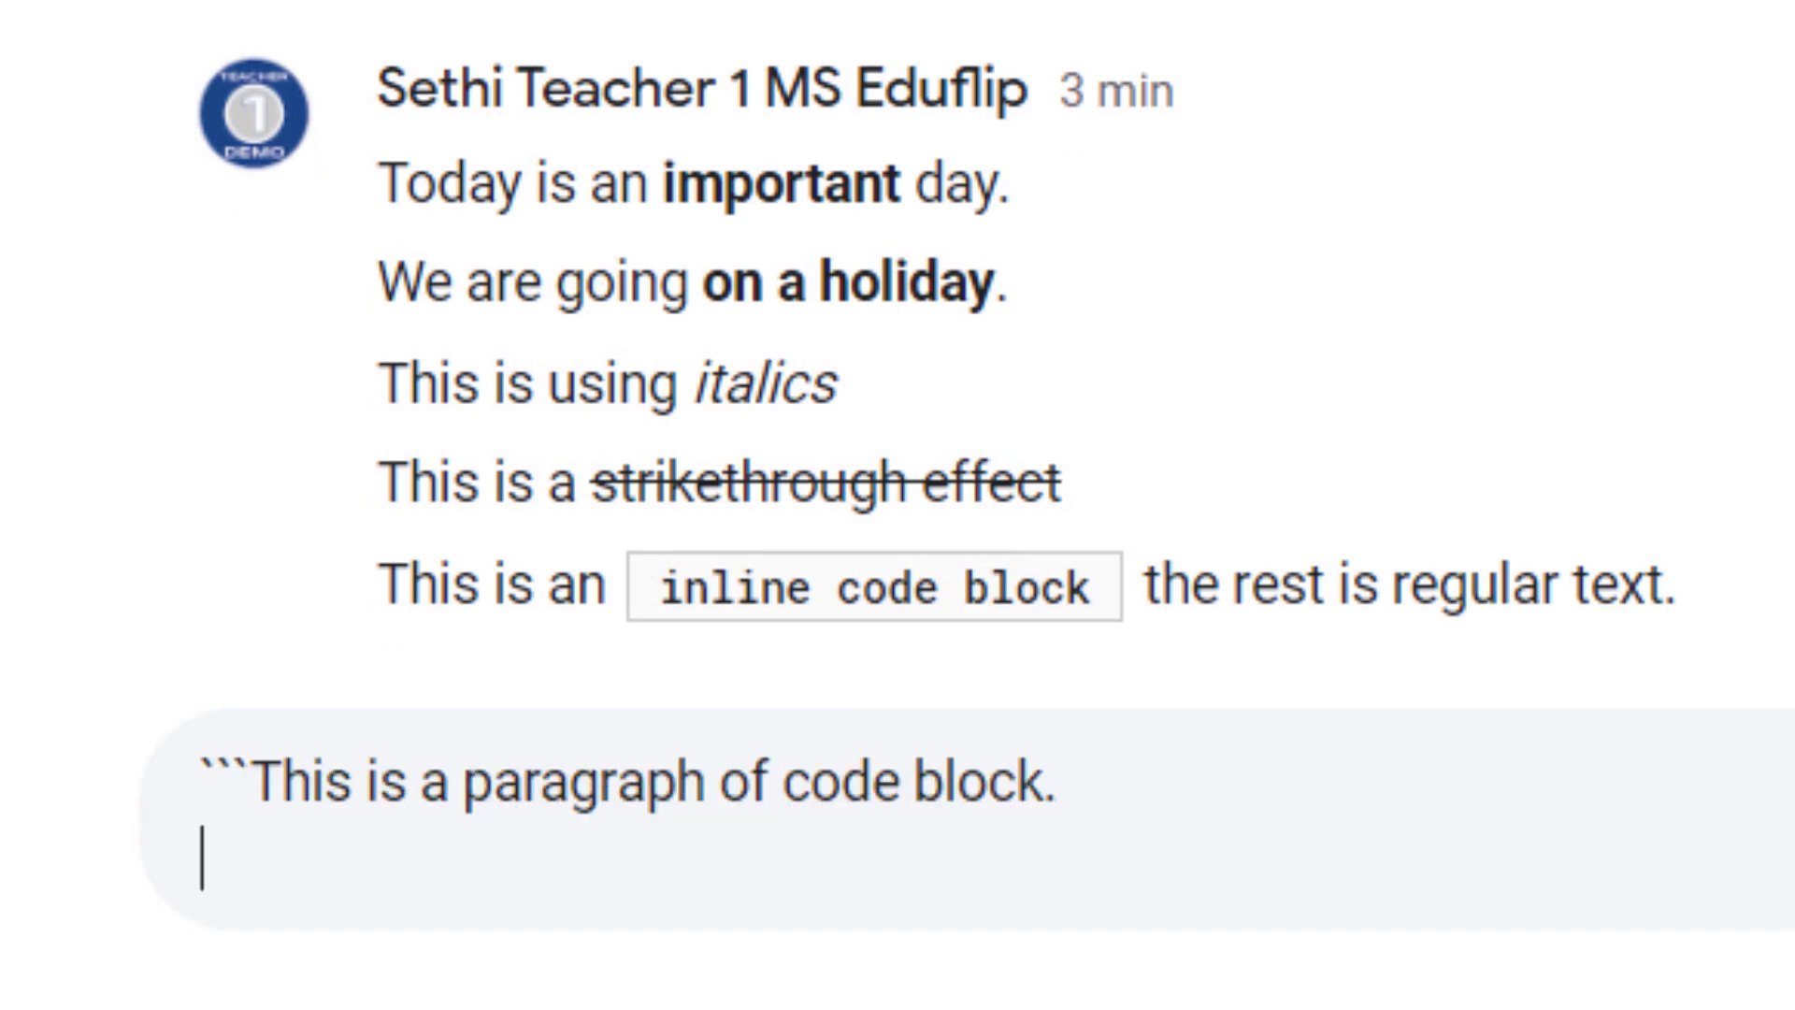
type("Please cont")
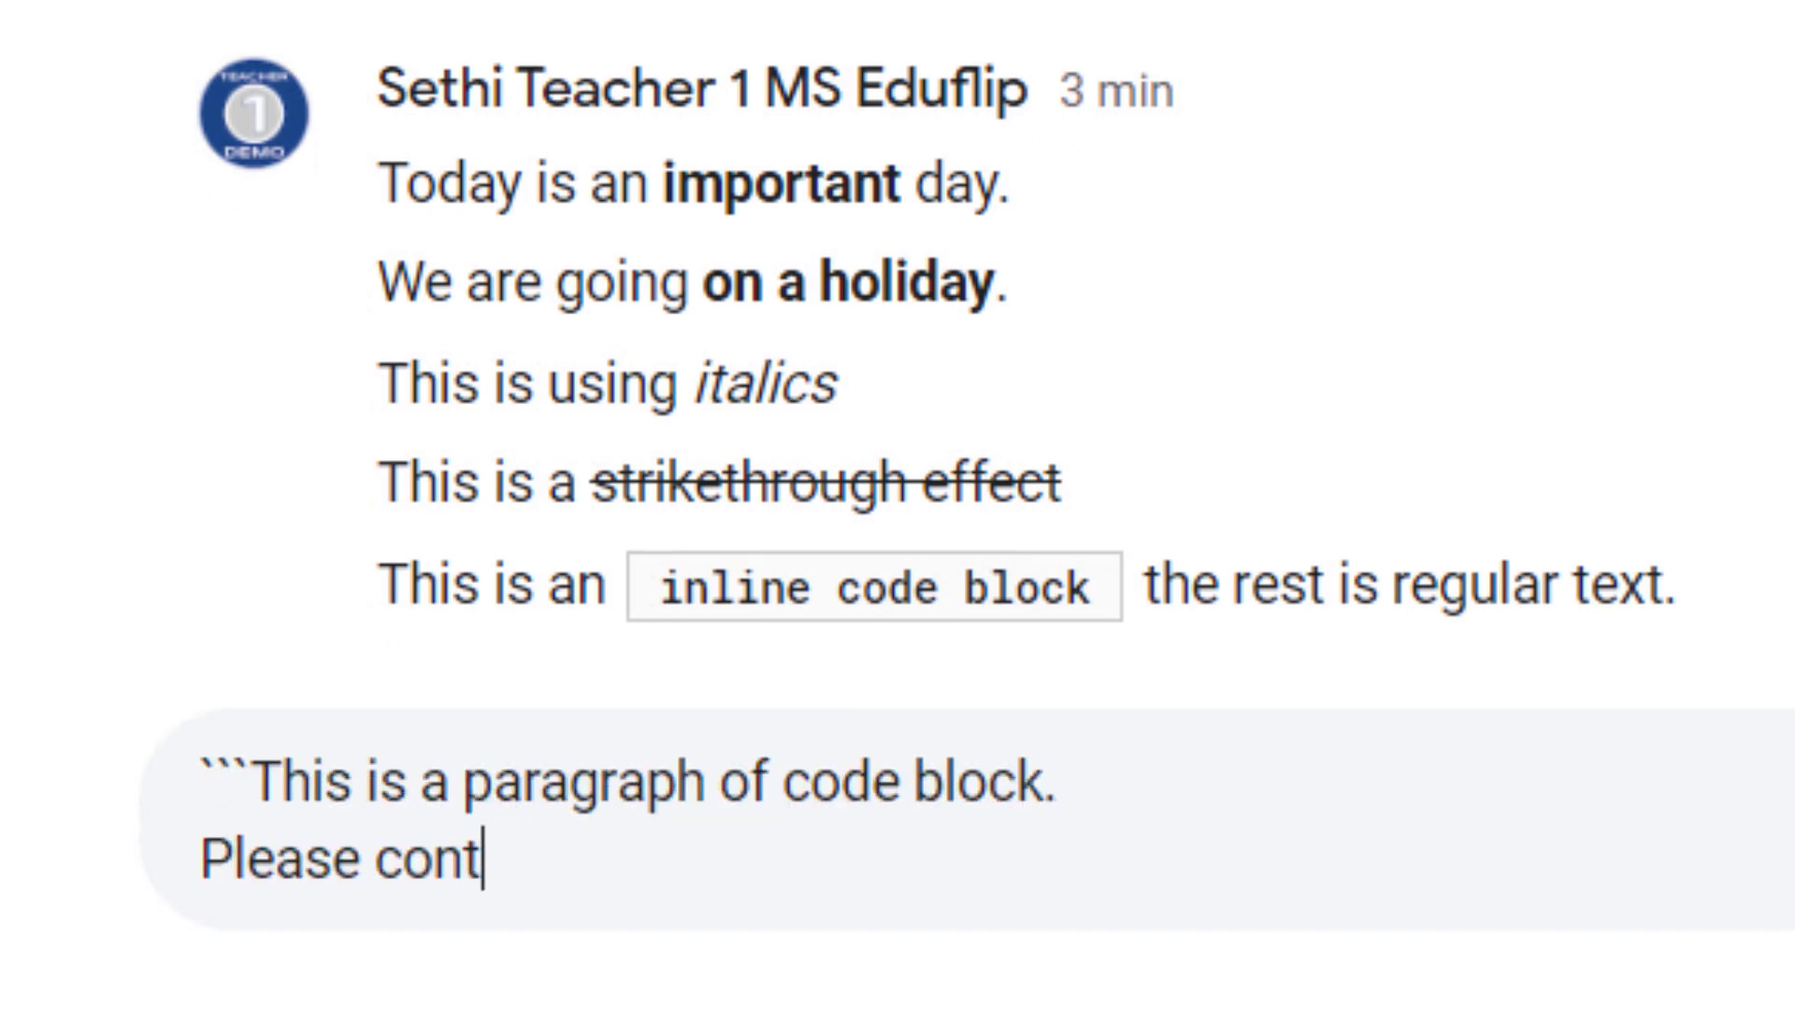
type("inue to enjoy the")
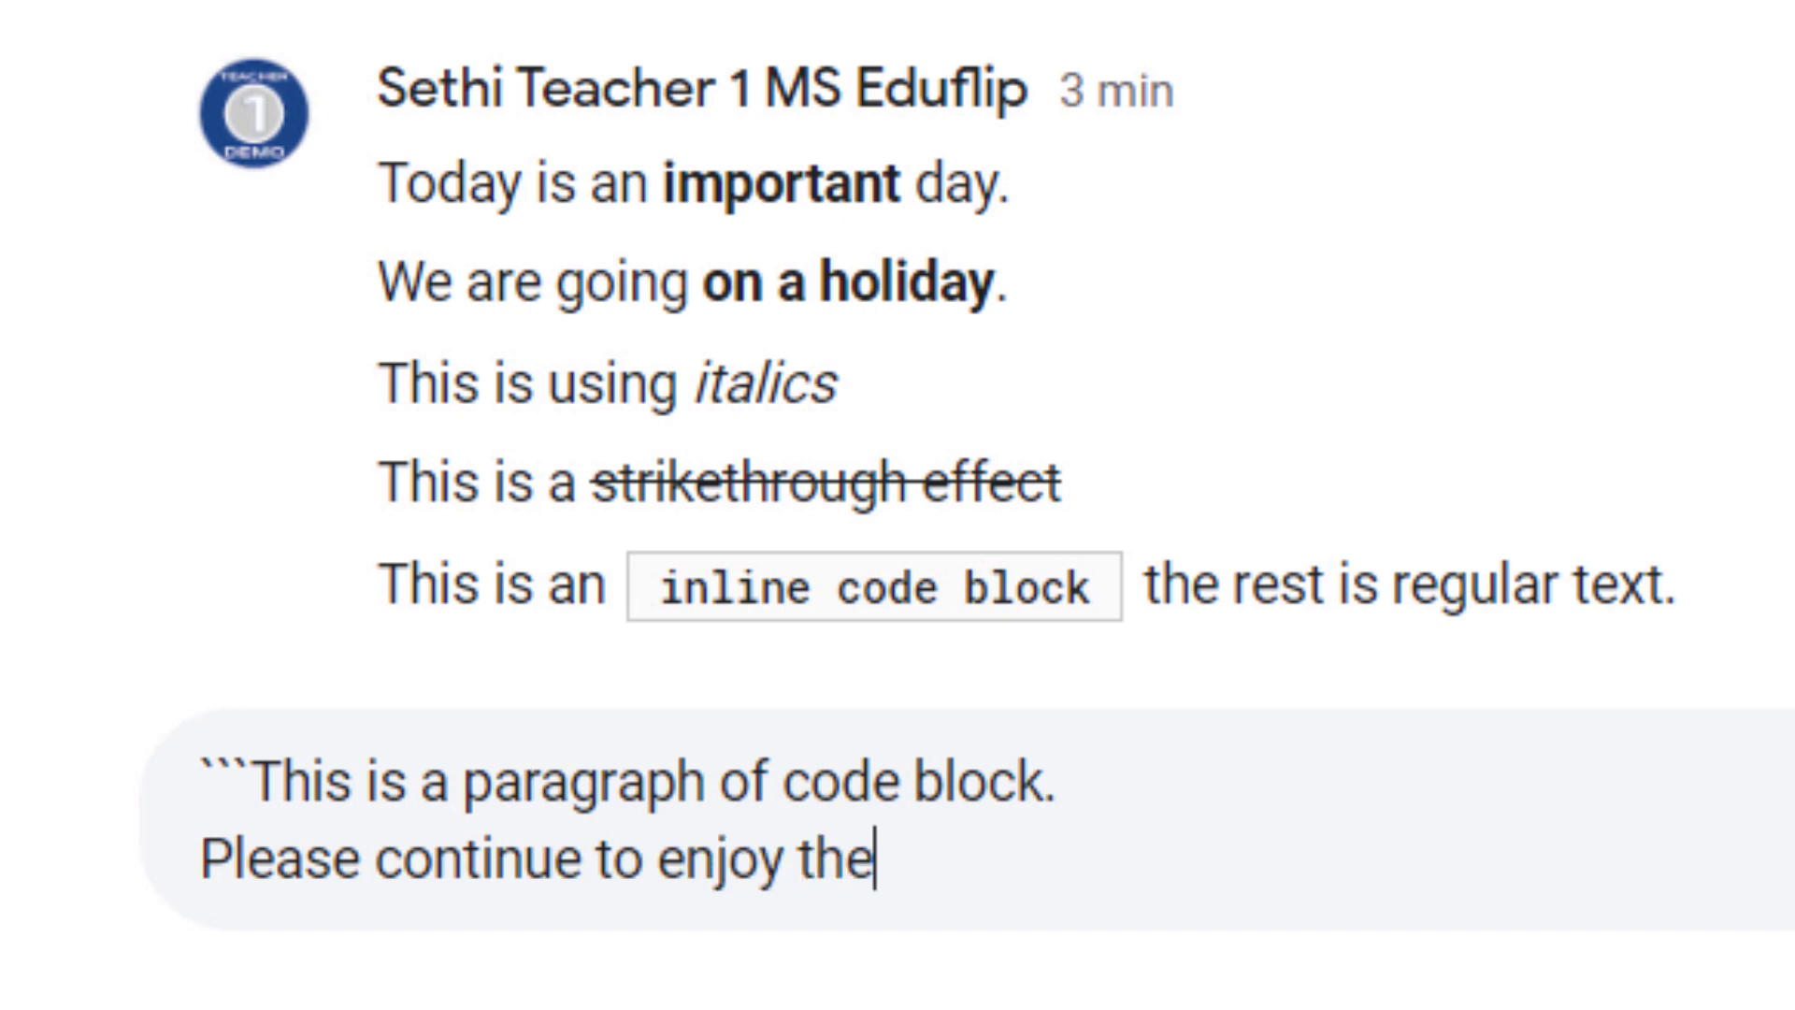
type("se tricks")
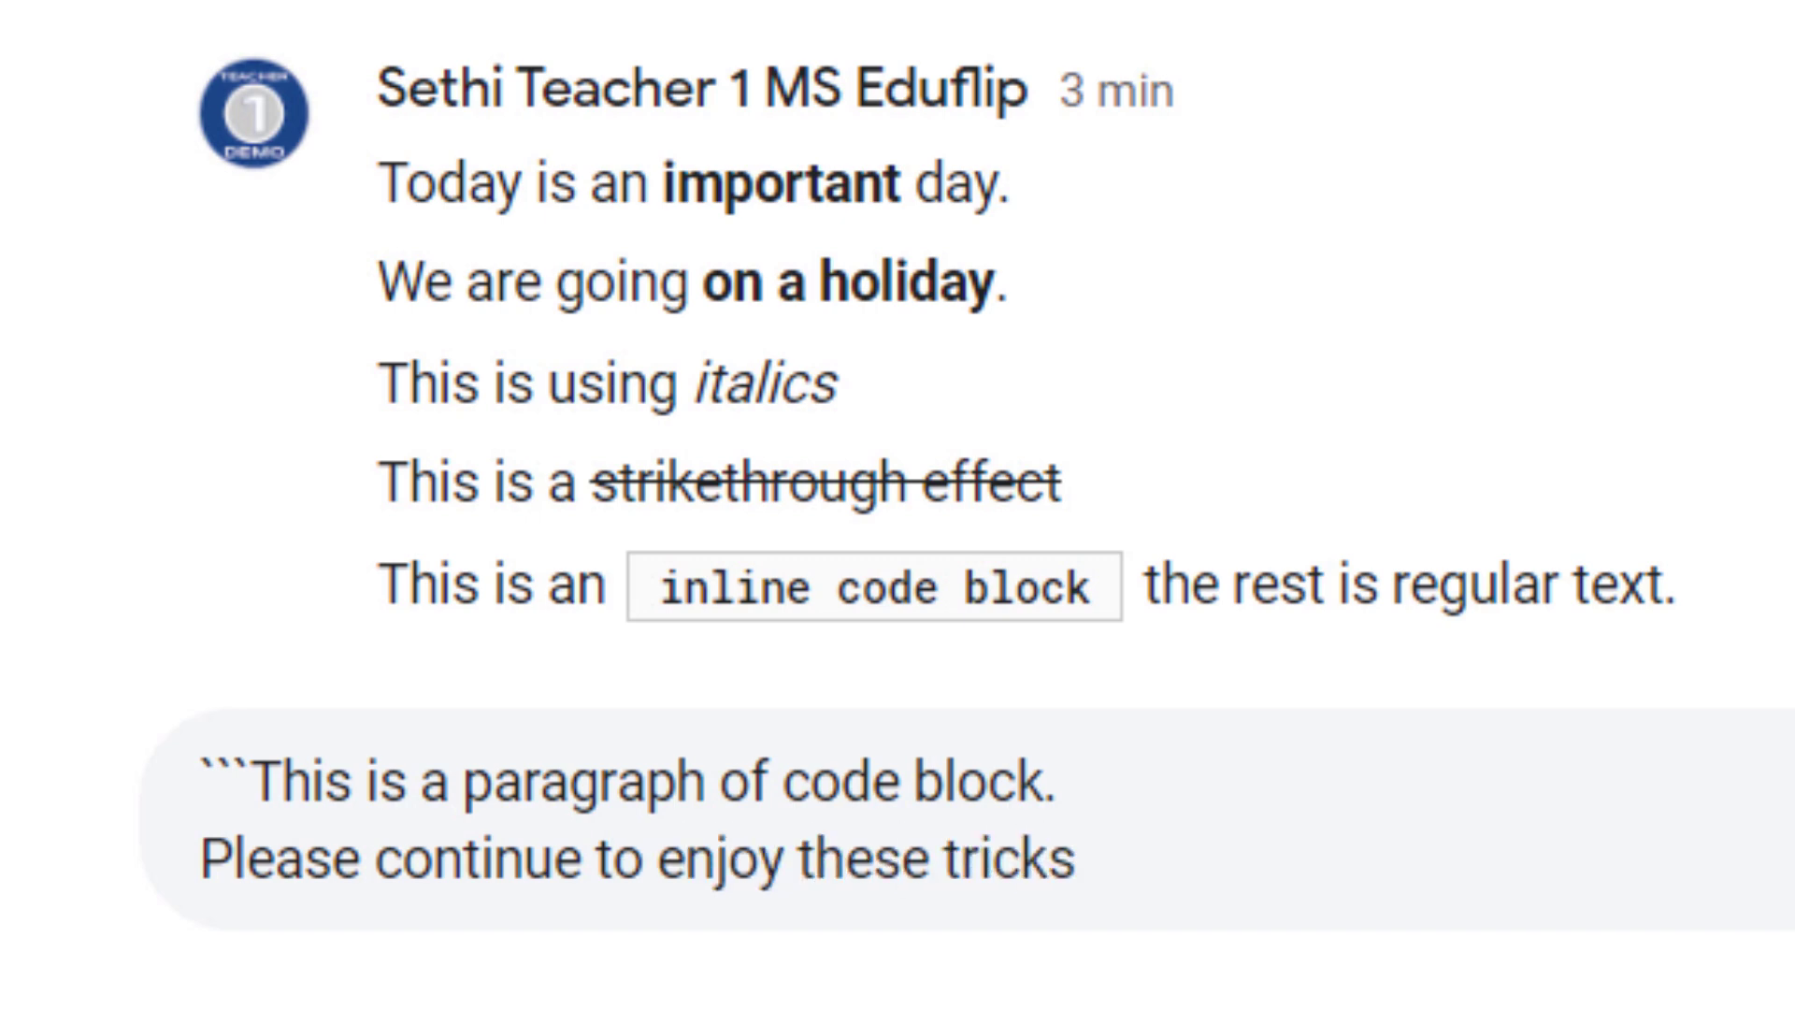
type("```")
key("Return")
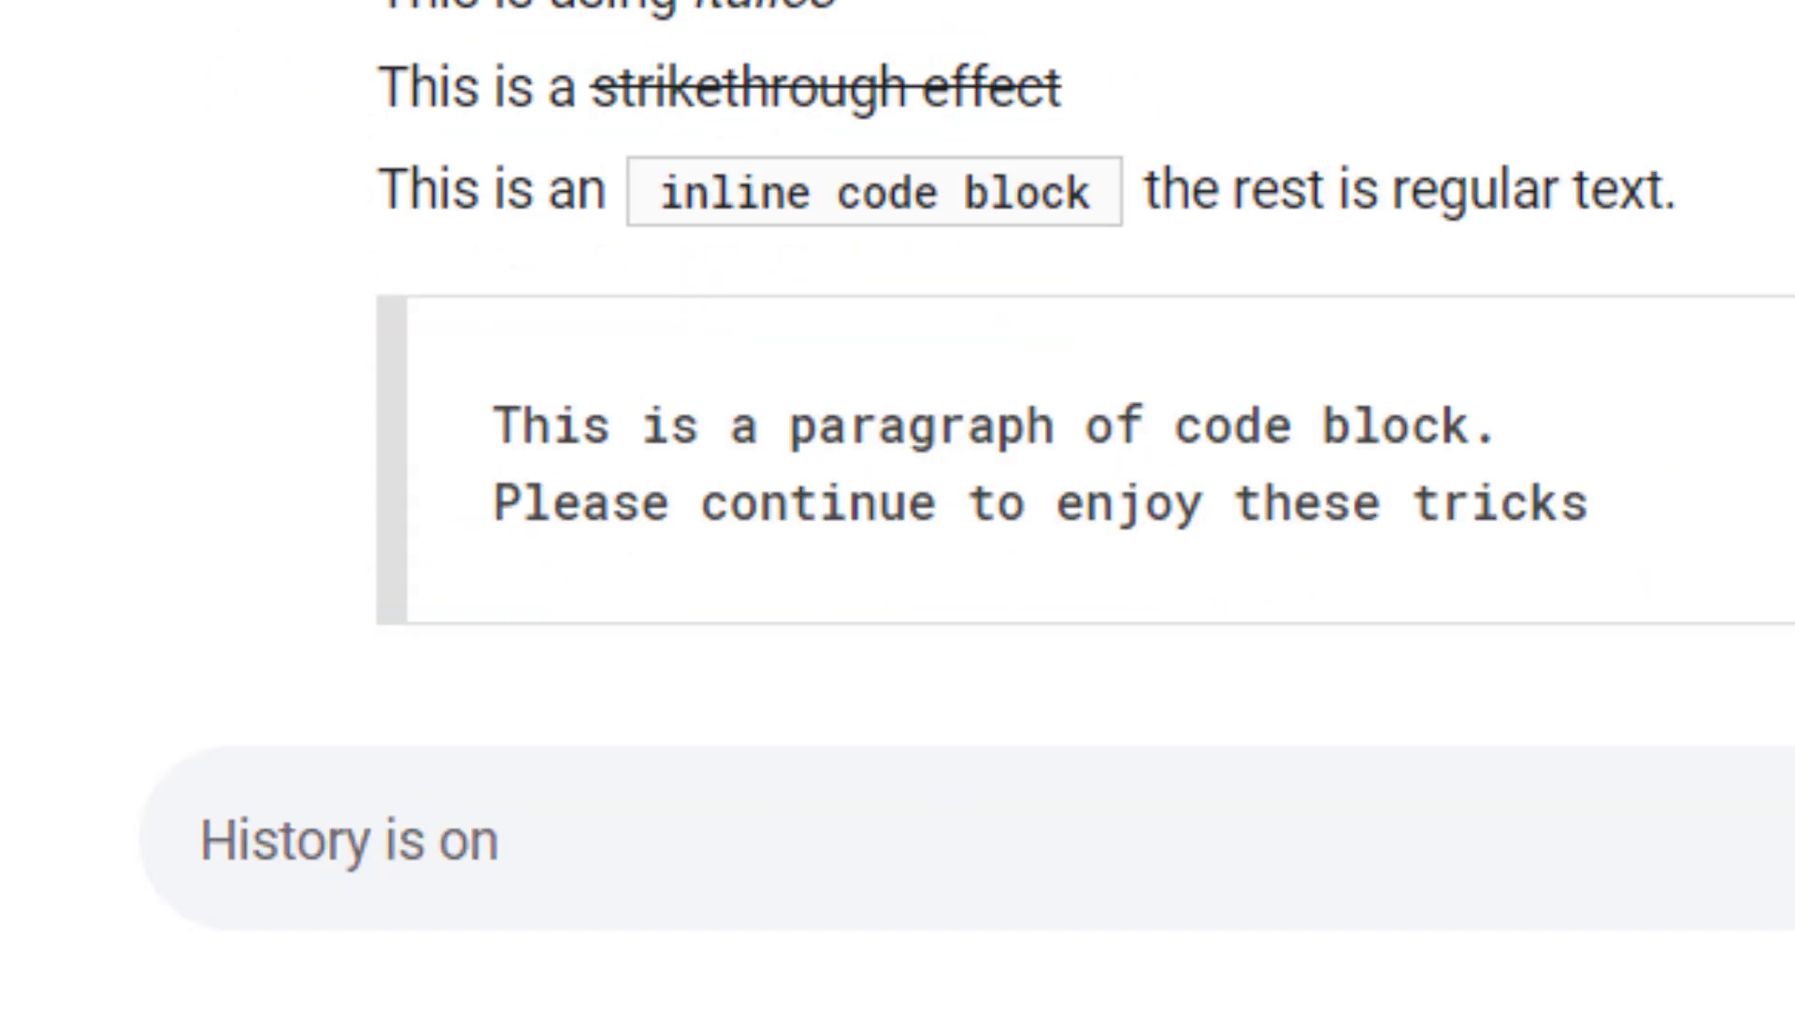